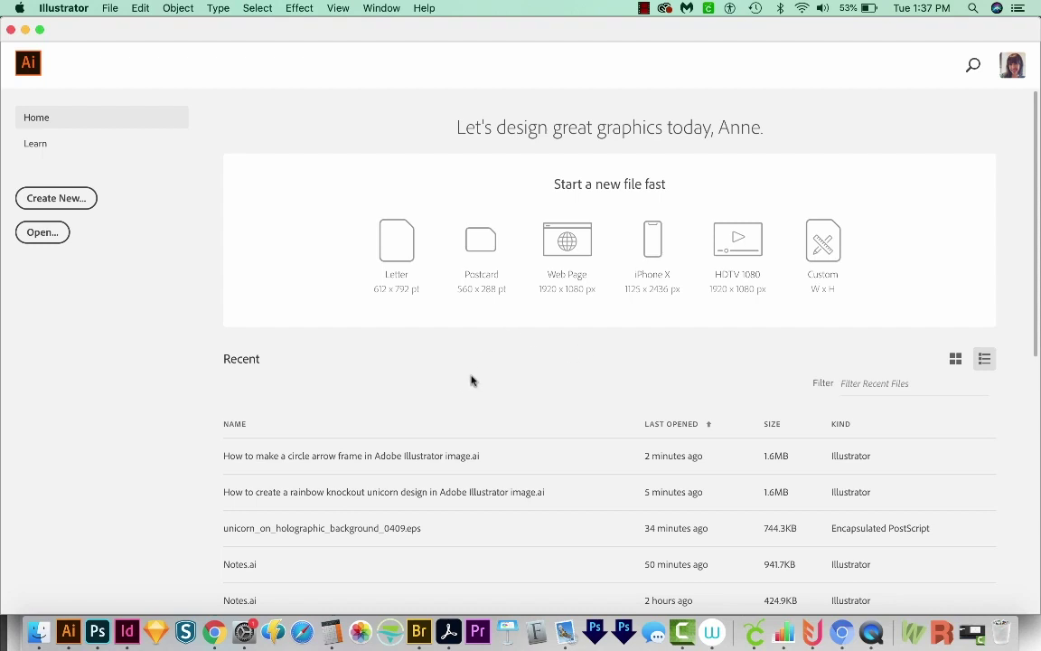
Create a blank Letter-size print document (612 × 792 pt).
left_click(65, 201)
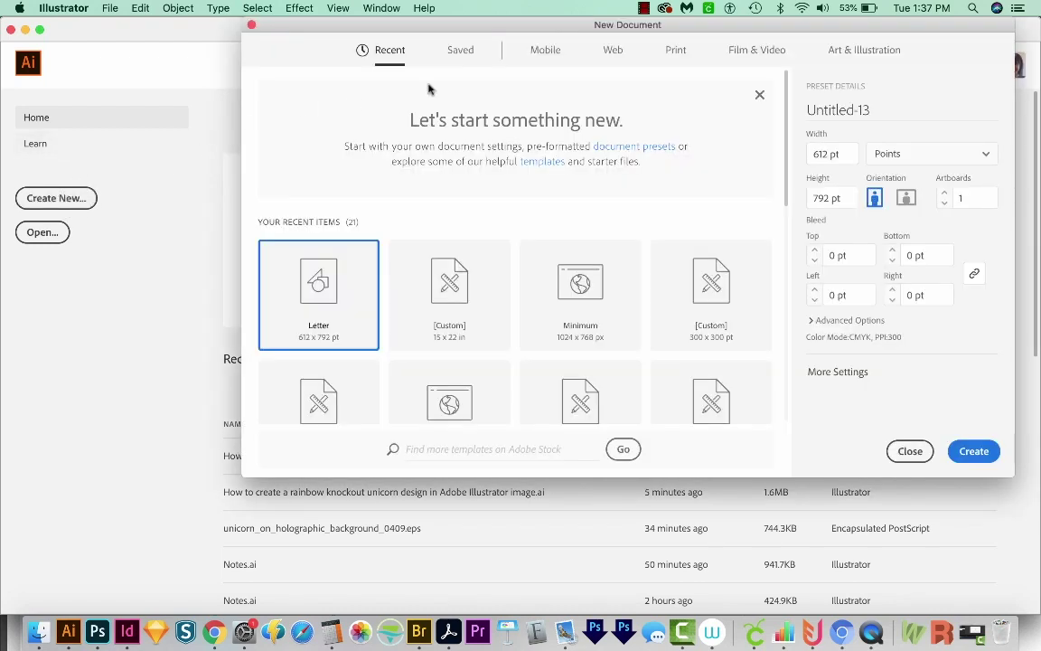
left_click(678, 54)
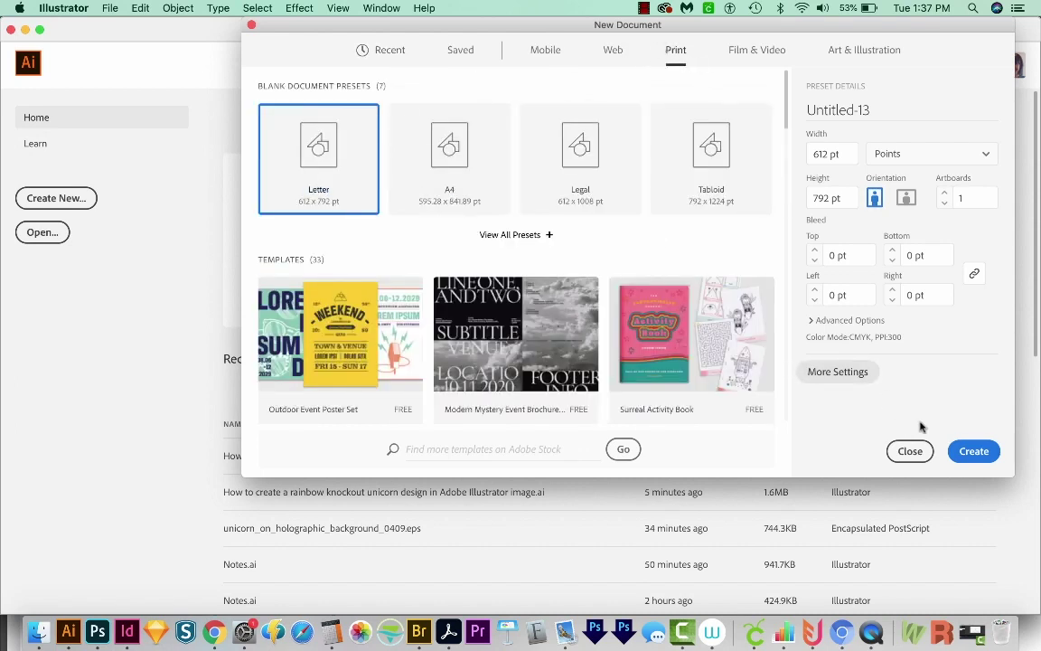
left_click(963, 455)
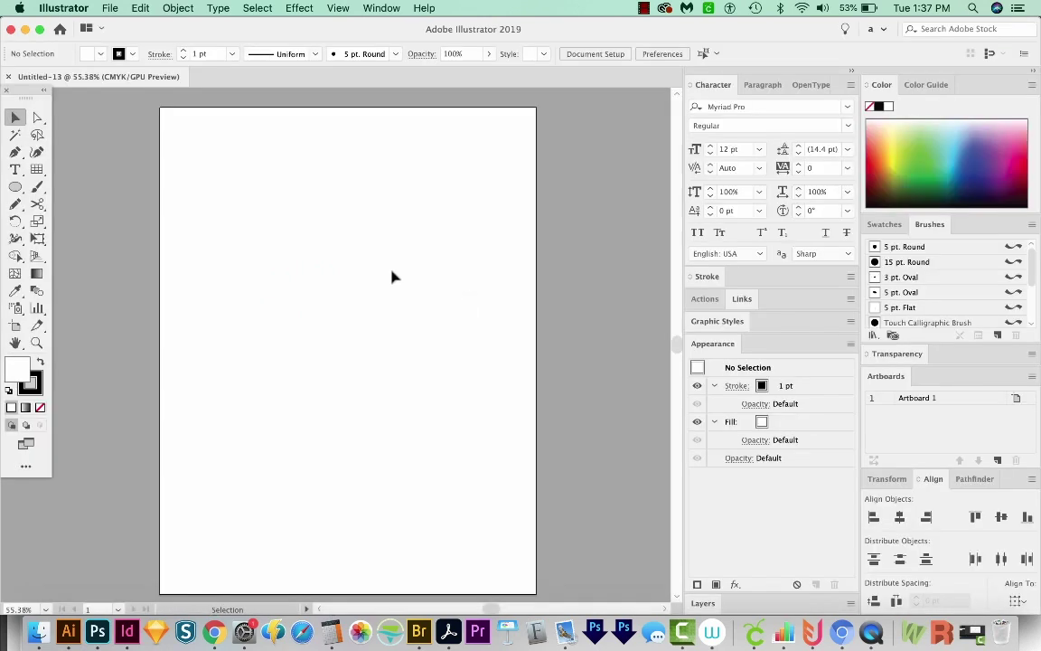
Draw a small square near the artboard's top-left with a black fill and no stroke.
key("m")
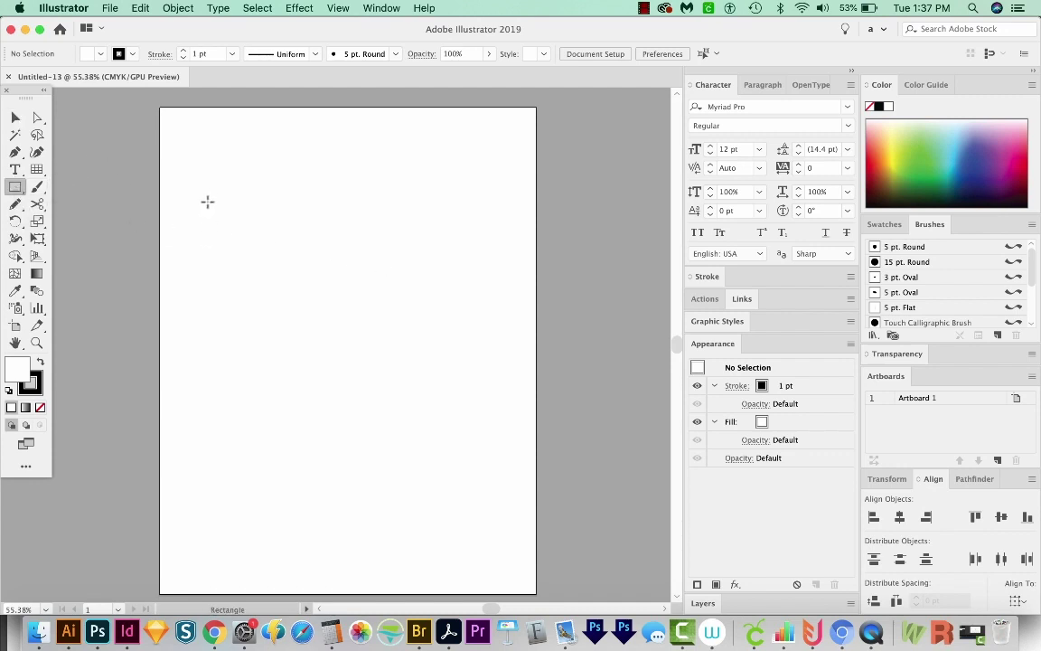
left_click_drag(216, 173, 277, 252)
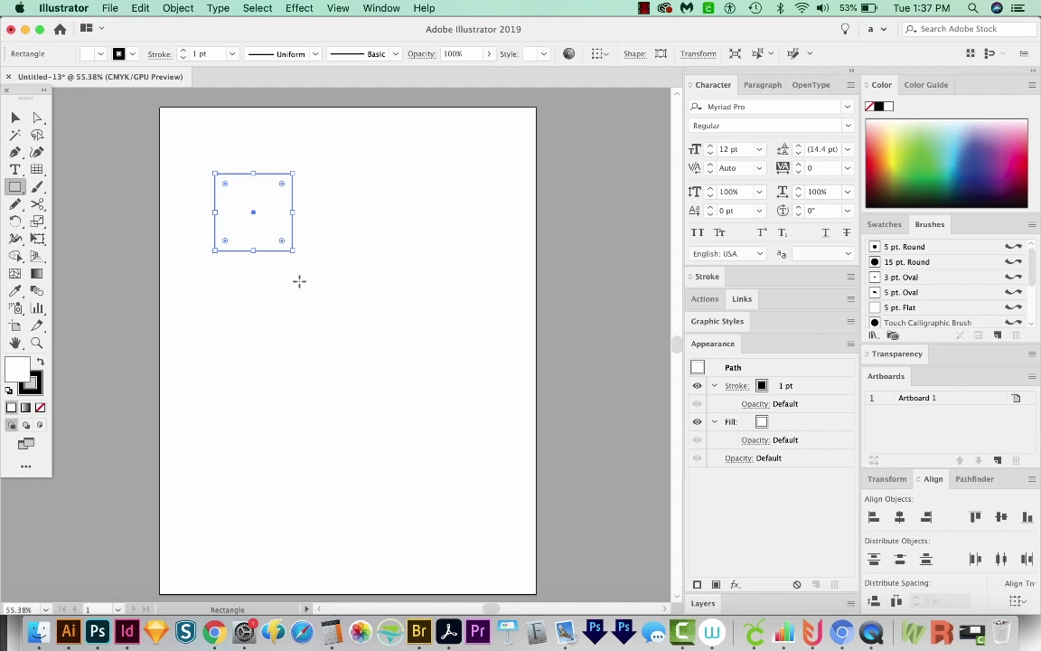
key("shift+x")
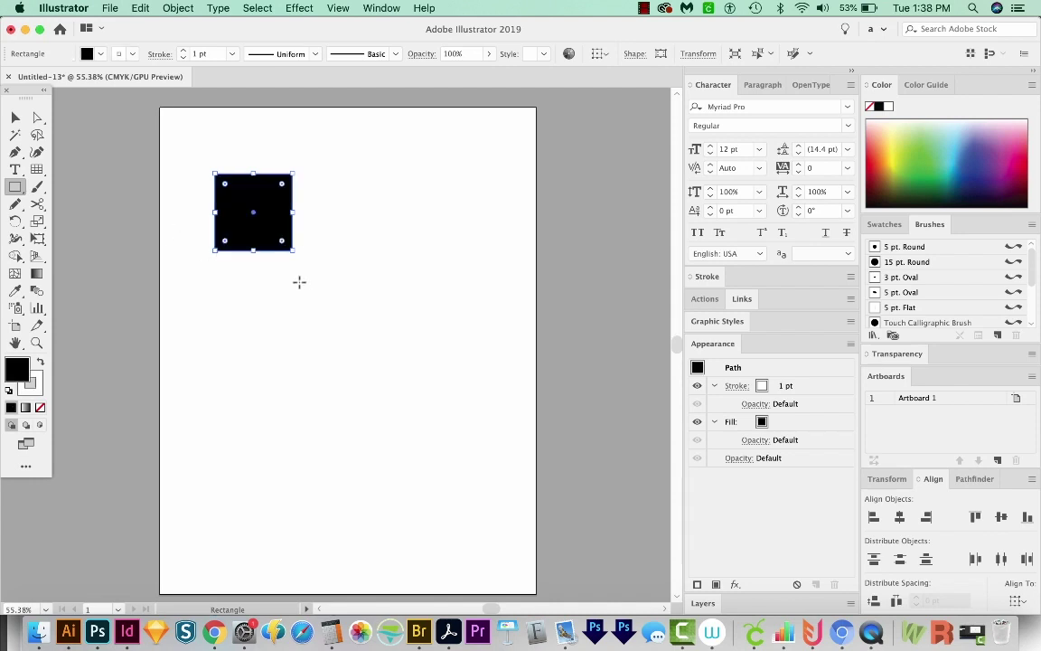
left_click(31, 394)
left_click(38, 408)
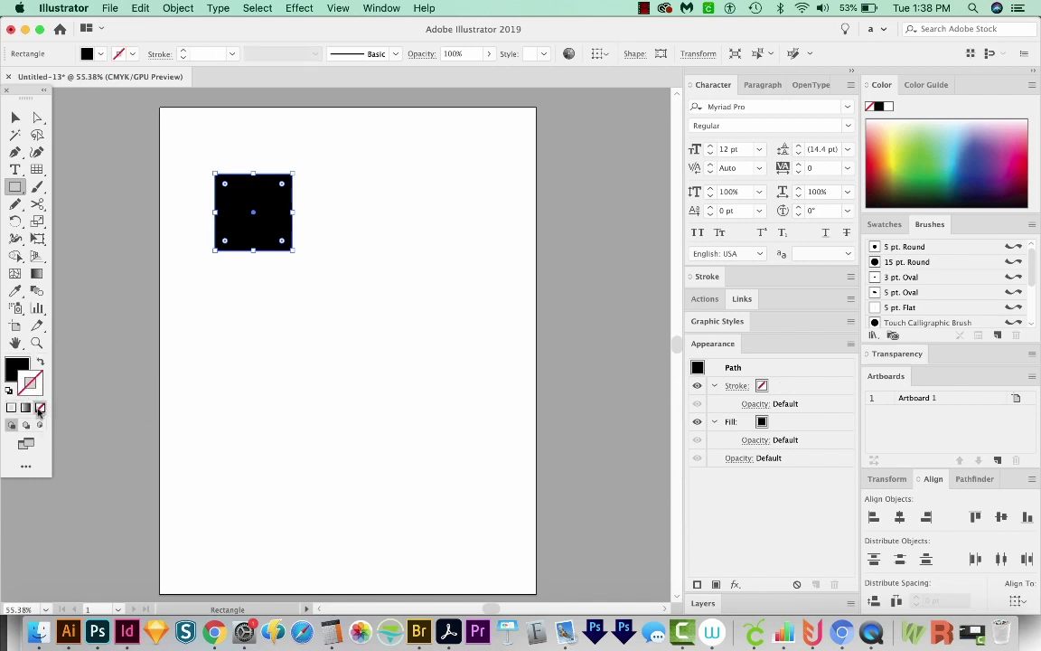
left_click(338, 9)
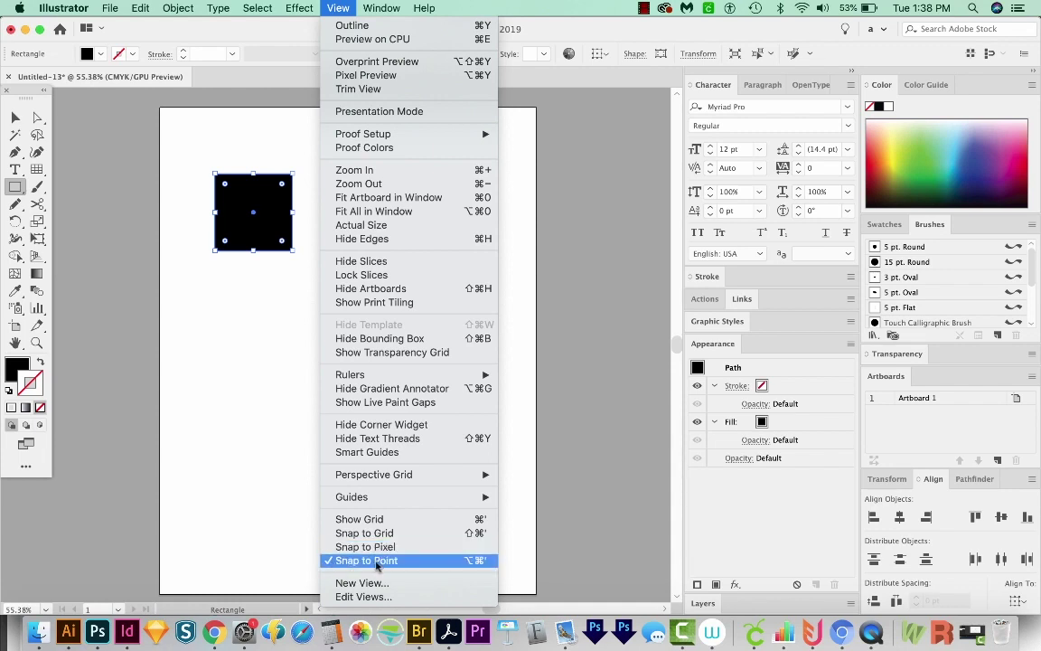
left_click(275, 398)
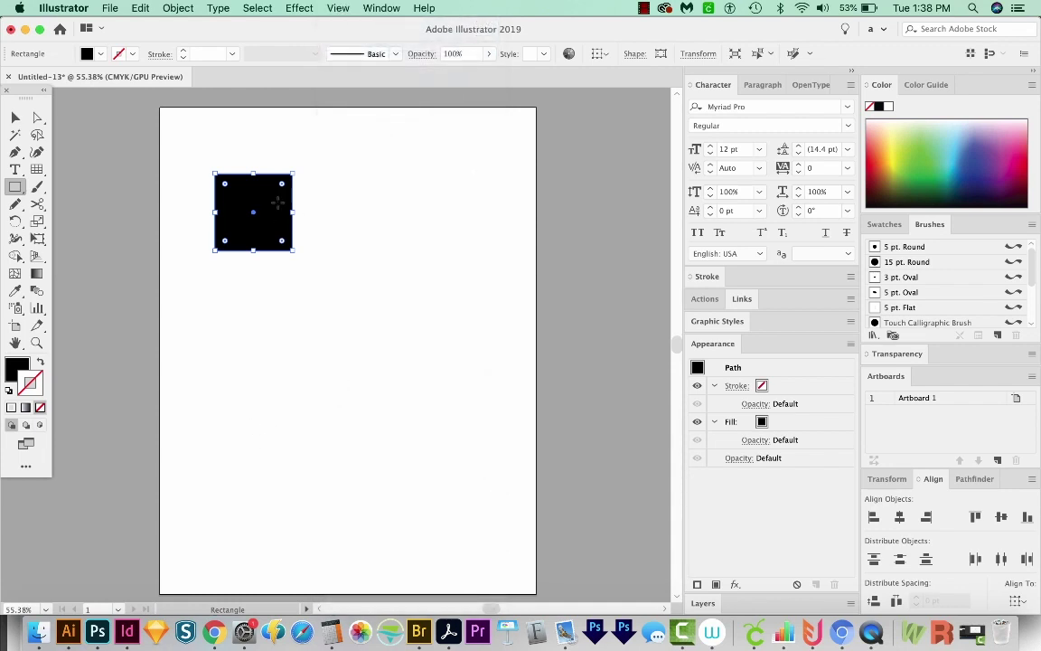
Copy the black square so the copy touches its lower-right corner.
left_click(36, 118)
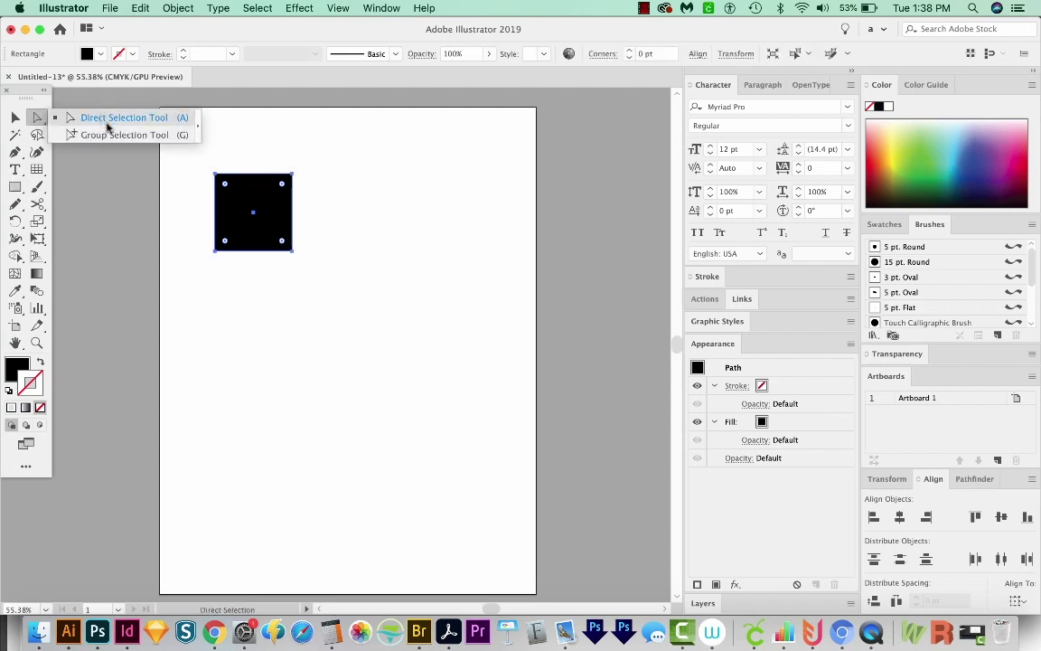
left_click(108, 135)
left_click(220, 180)
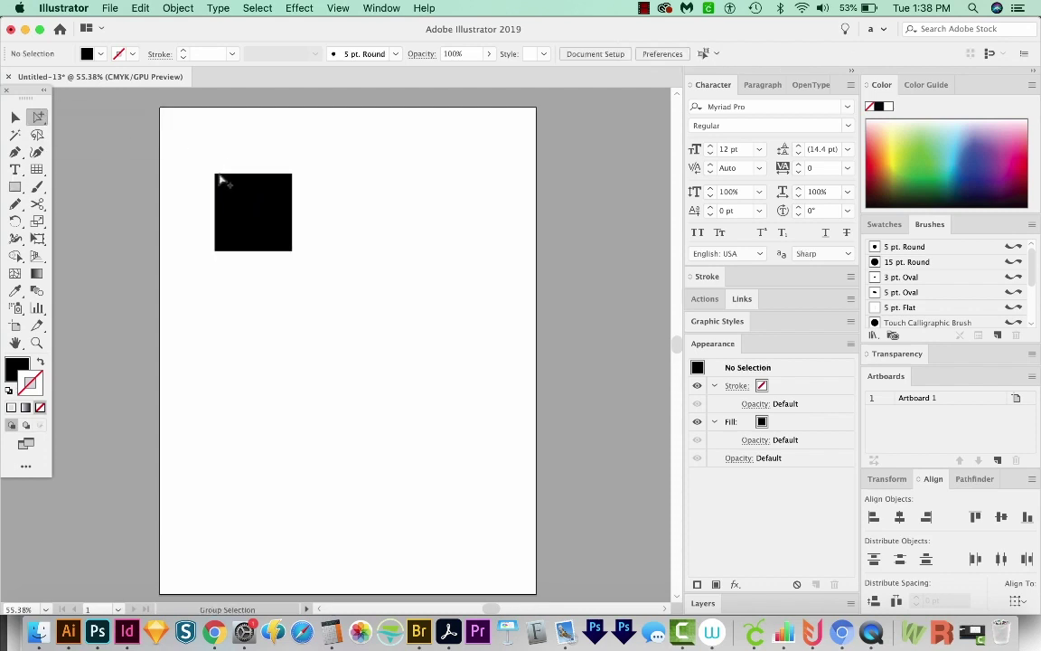
left_click(217, 180)
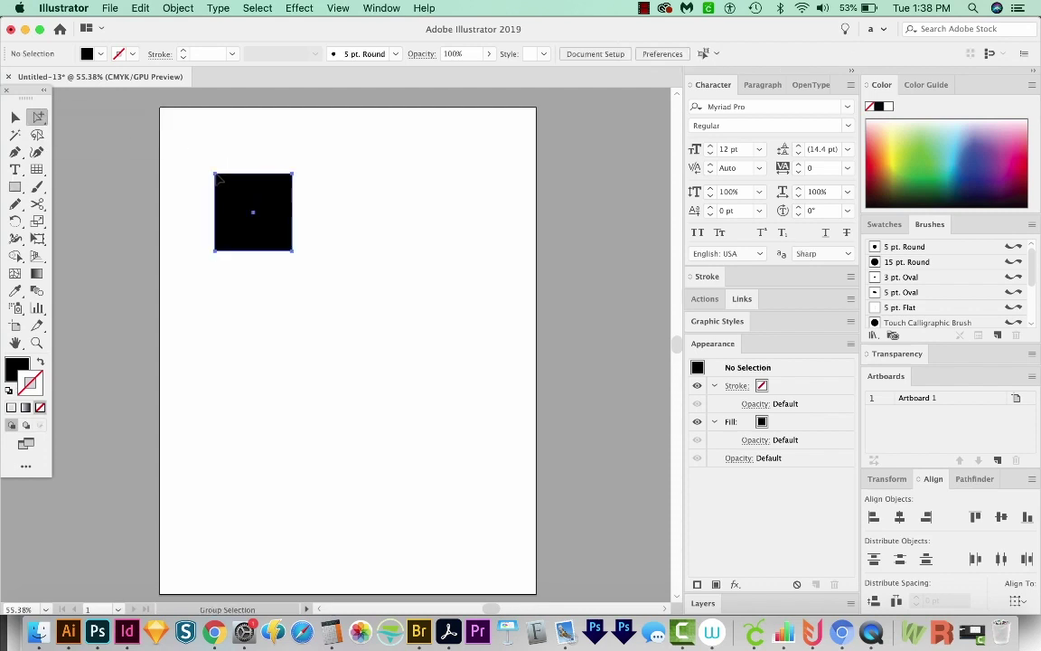
left_click_drag(218, 179, 293, 259)
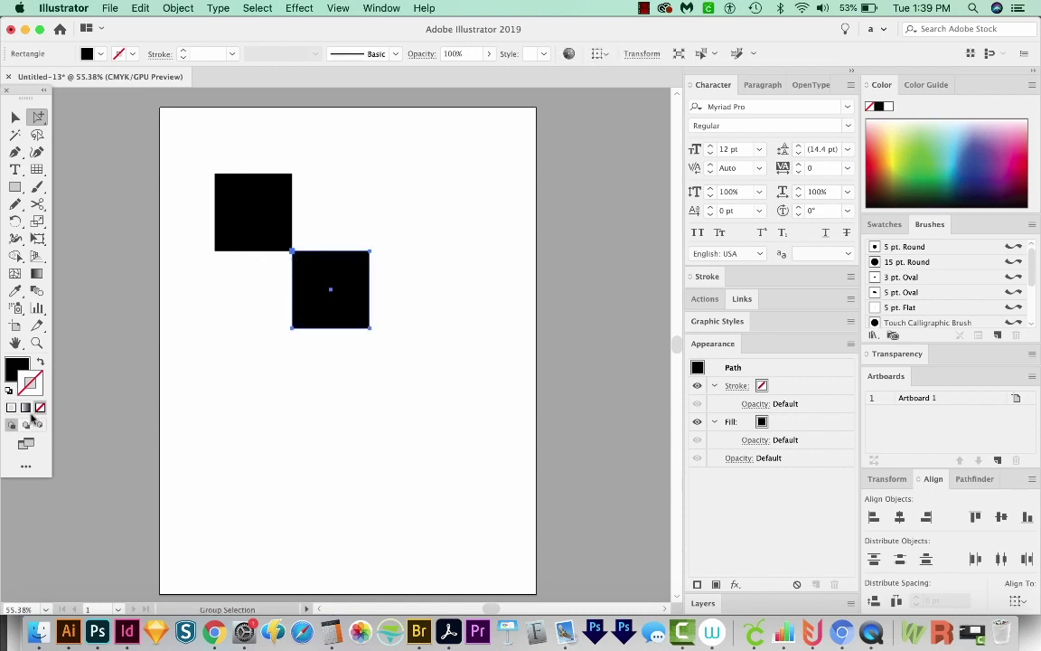
Fill the copied square with red f91530.
double_click(20, 370)
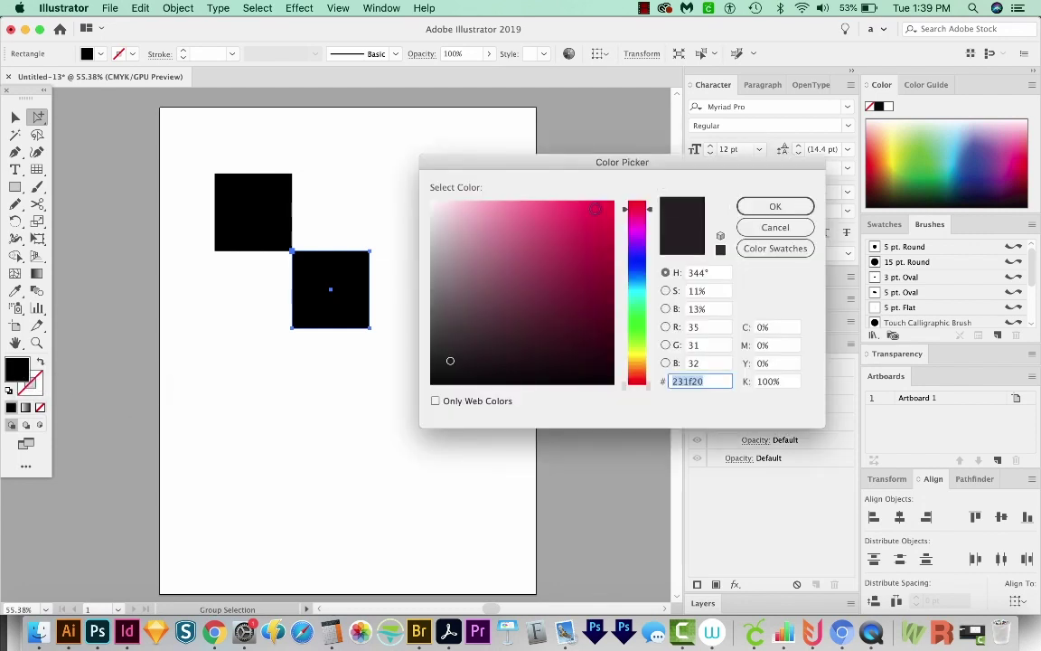
left_click(609, 205)
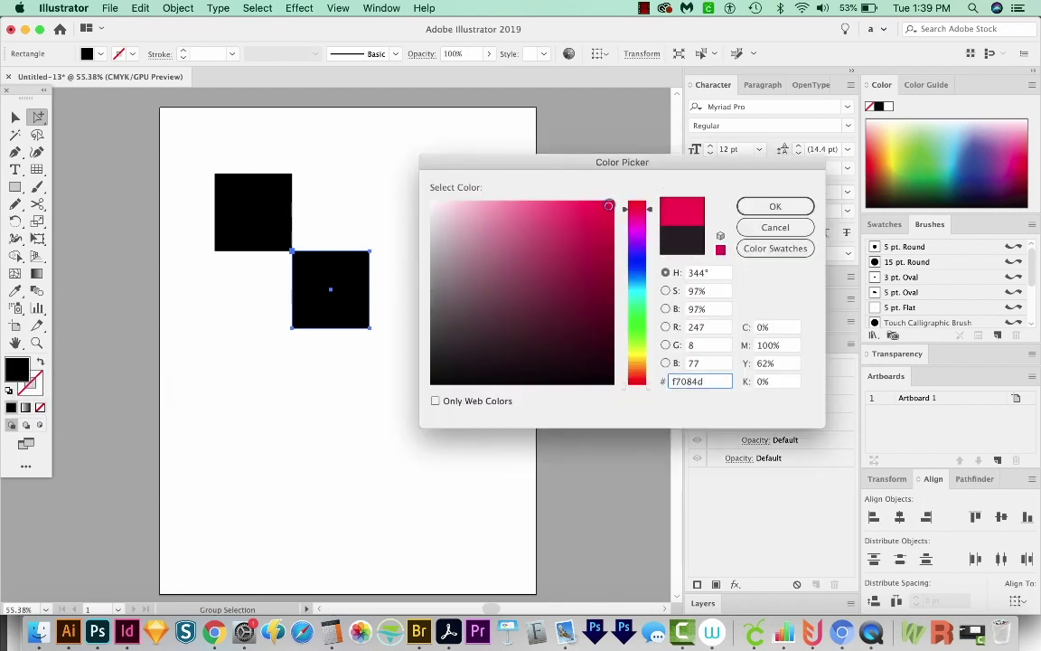
left_click(638, 207)
left_click(599, 204)
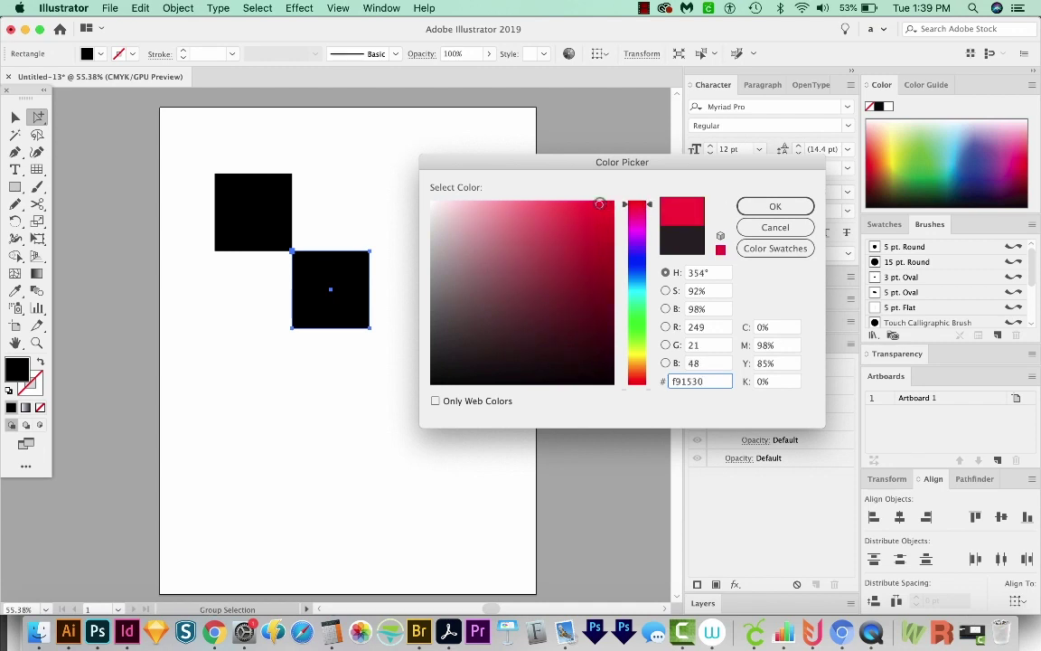
left_click(773, 206)
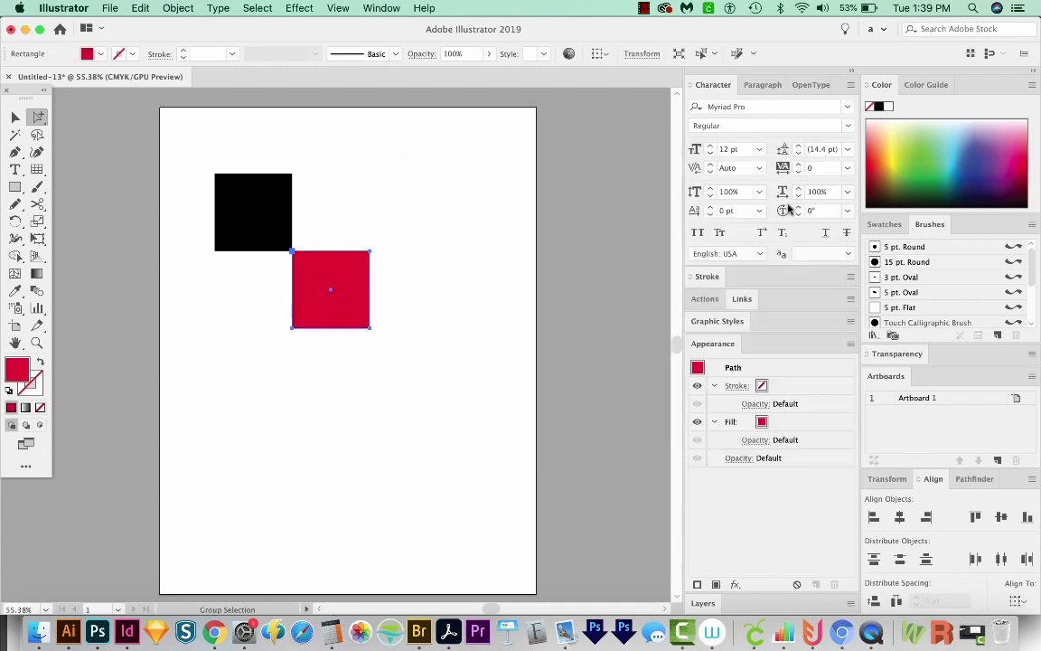
scroll(311, 353, "down", 1)
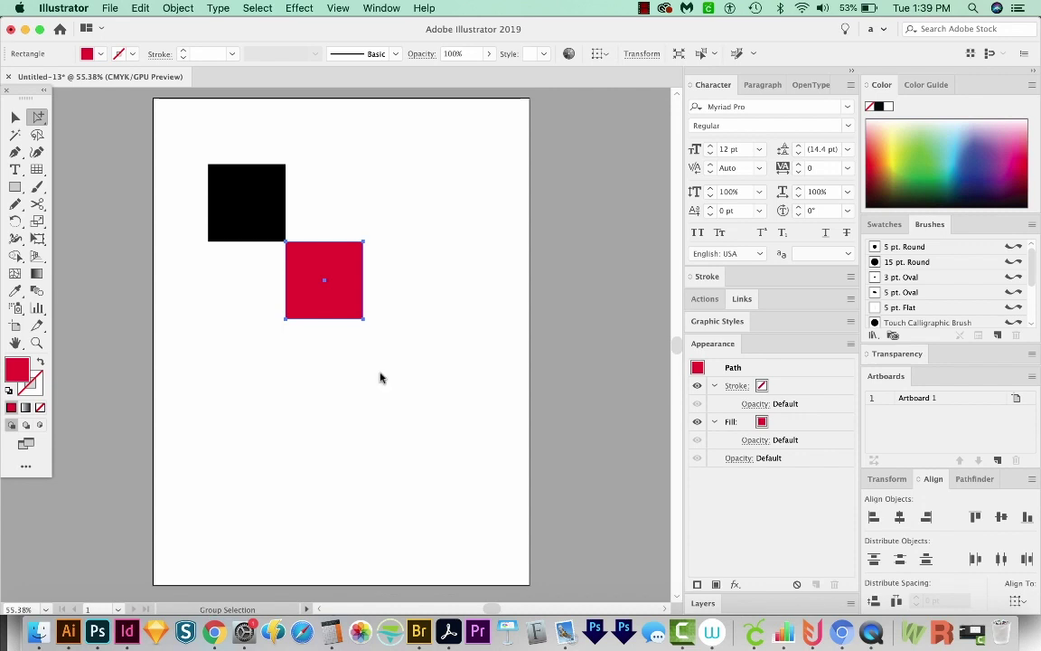
Draw a thin red bar below the squares and place a black copy directly beneath it.
key("m")
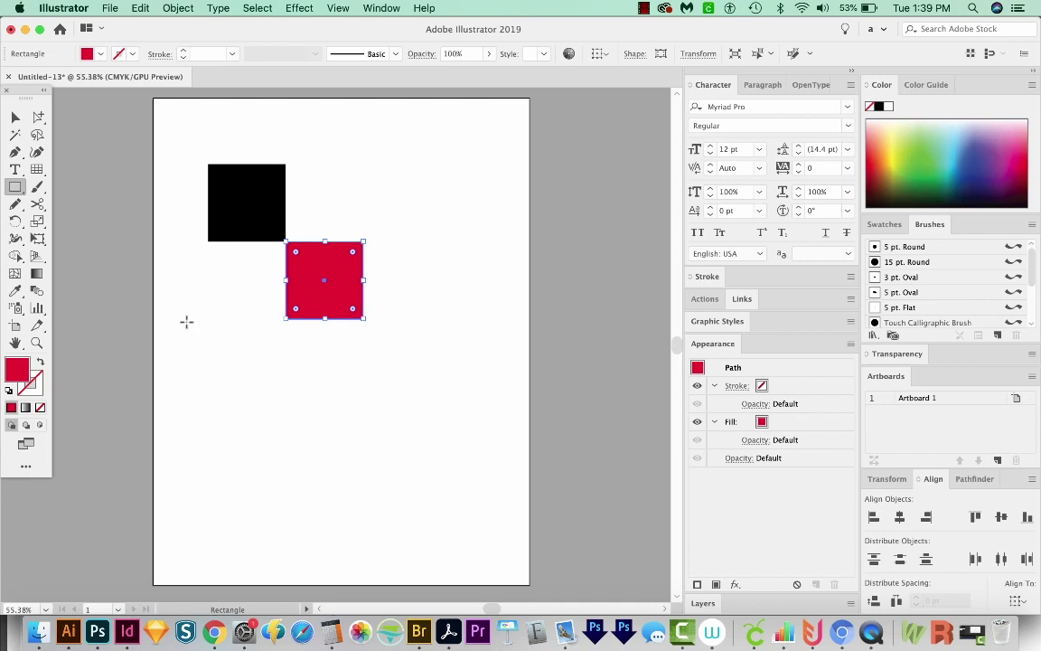
left_click_drag(198, 342, 292, 348)
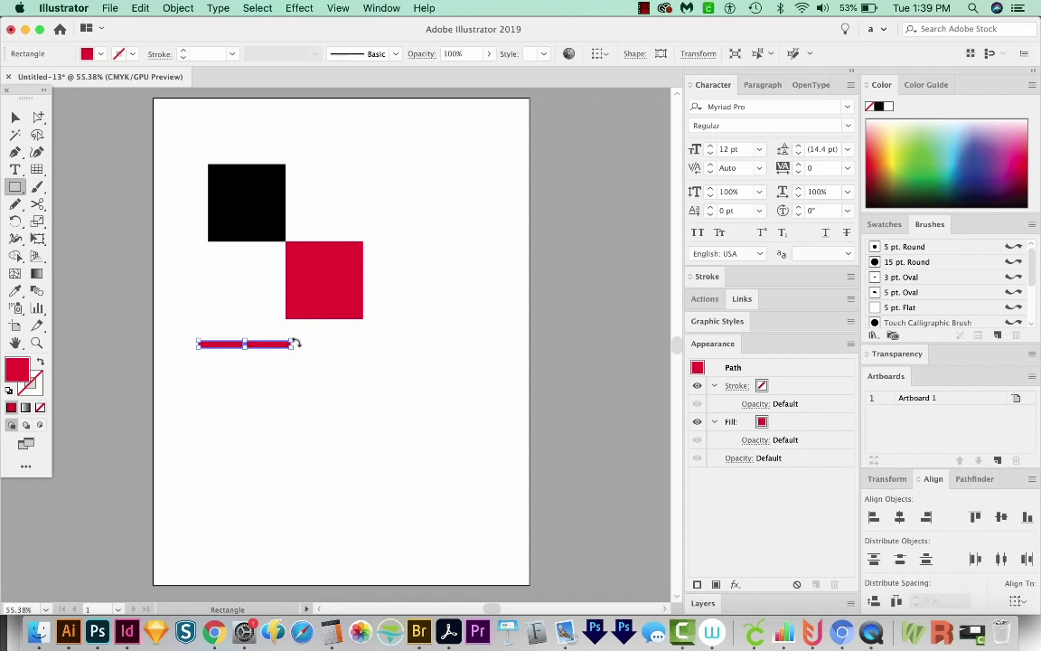
left_click(38, 117)
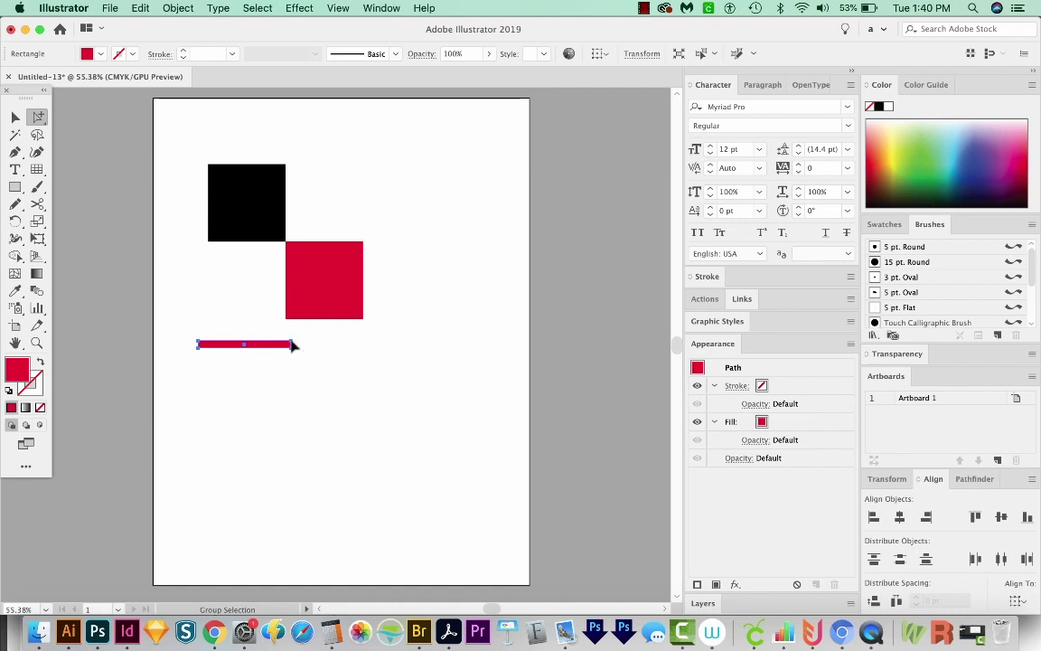
left_click_drag(291, 344, 292, 351)
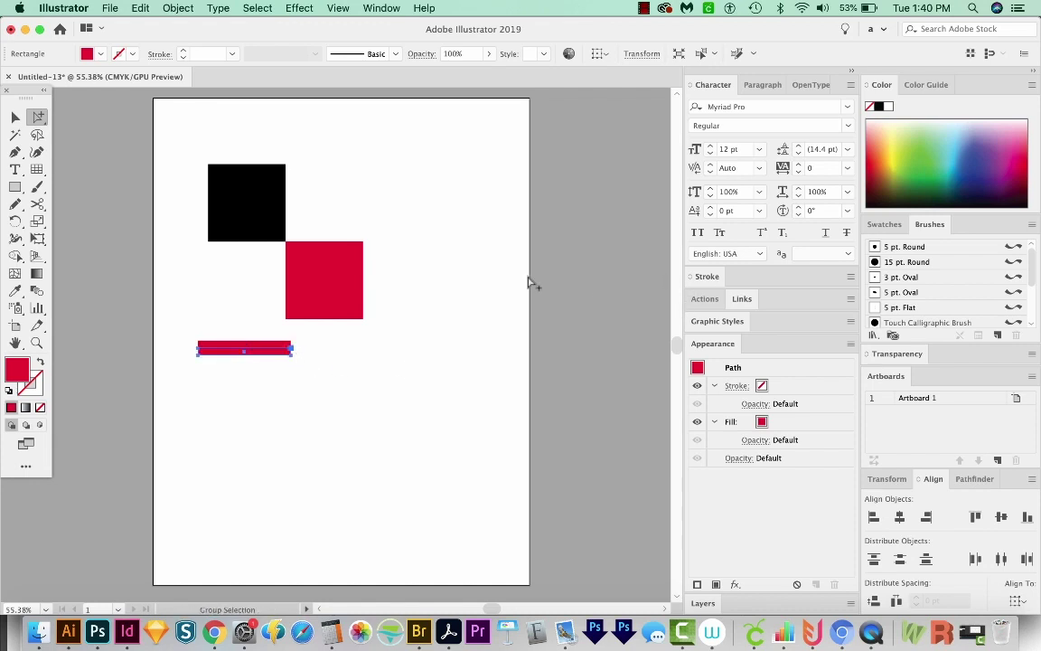
left_click(878, 106)
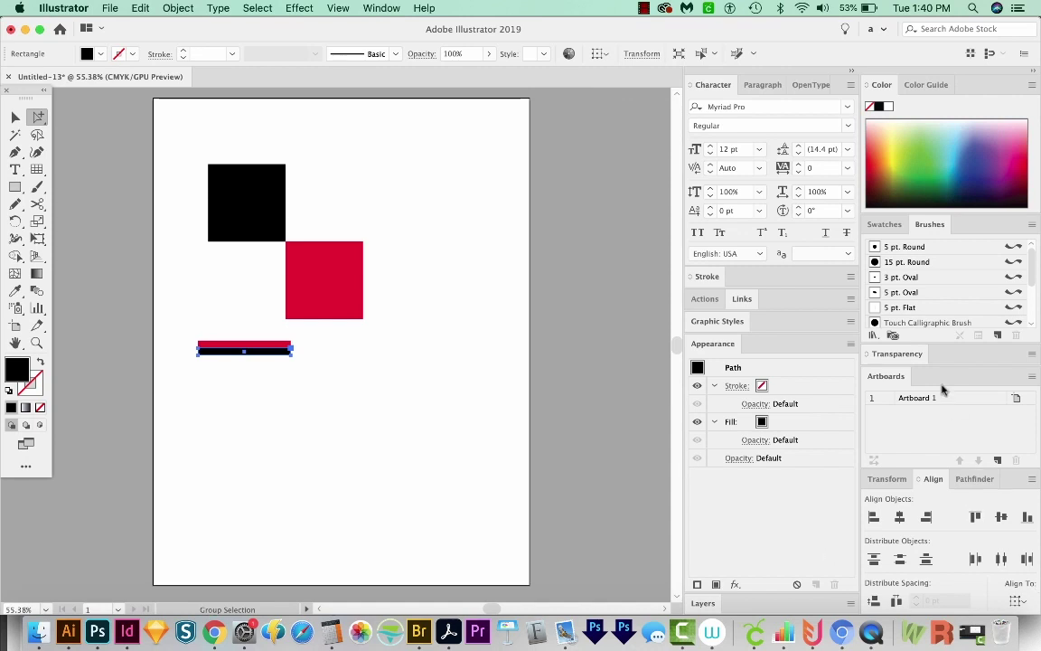
left_click(361, 7)
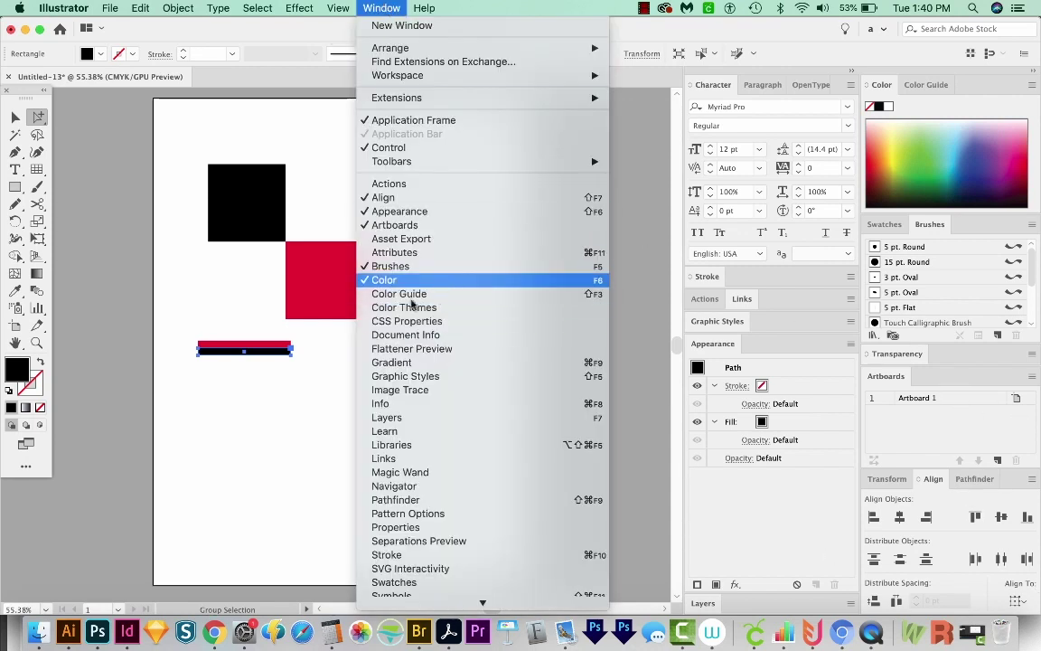
left_click(265, 375)
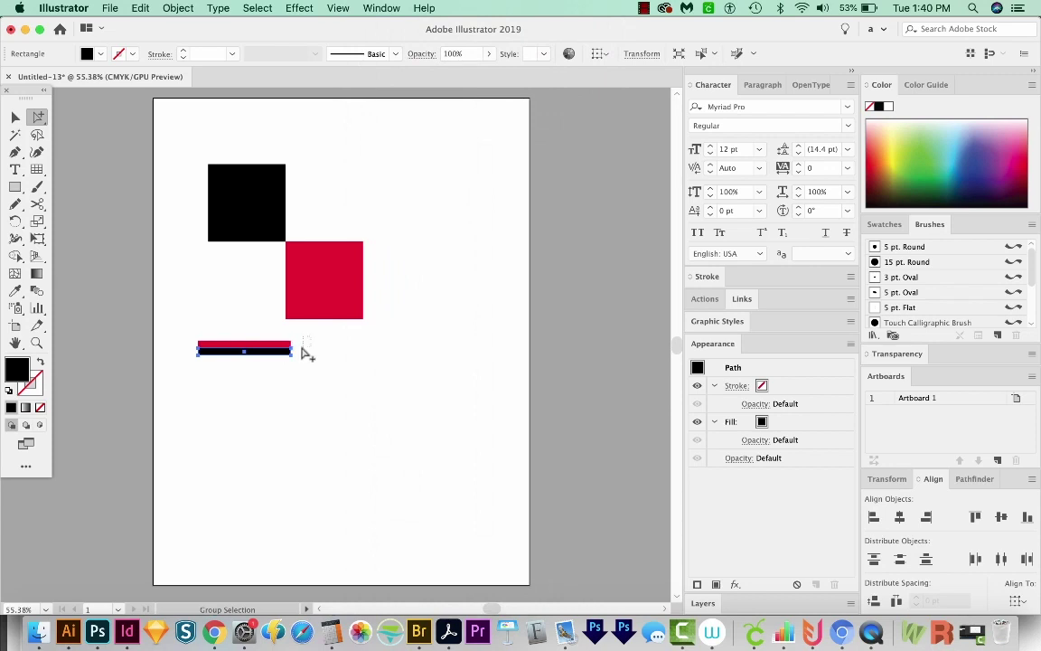
Duplicate the red-and-black bar pair downward repeatedly, then select the whole stripe block.
left_click(227, 345, "shift")
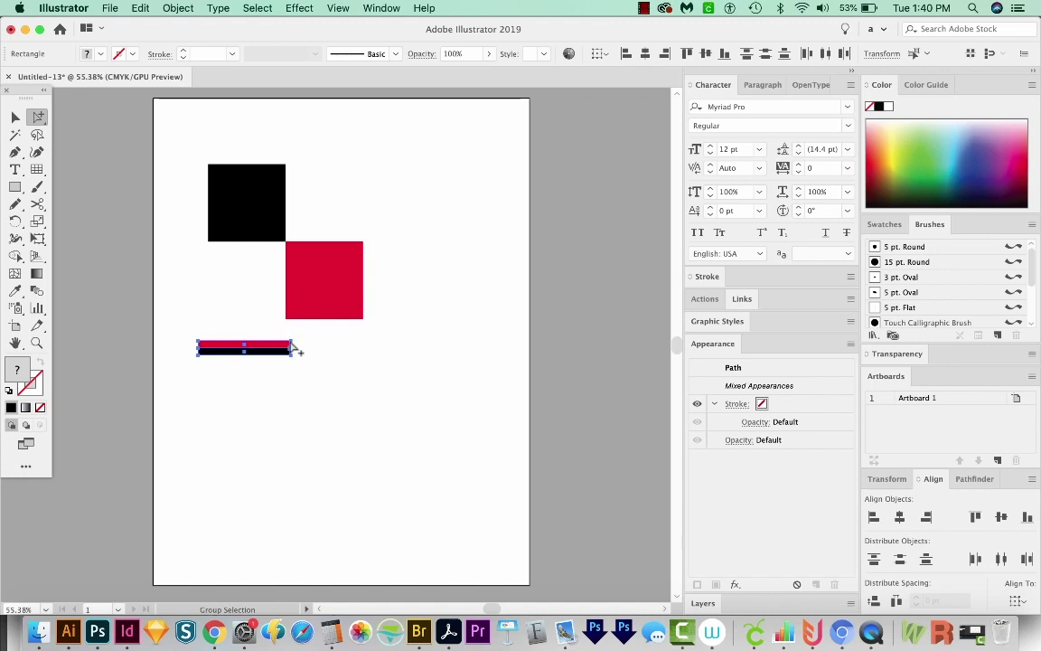
left_click_drag(291, 343, 293, 363)
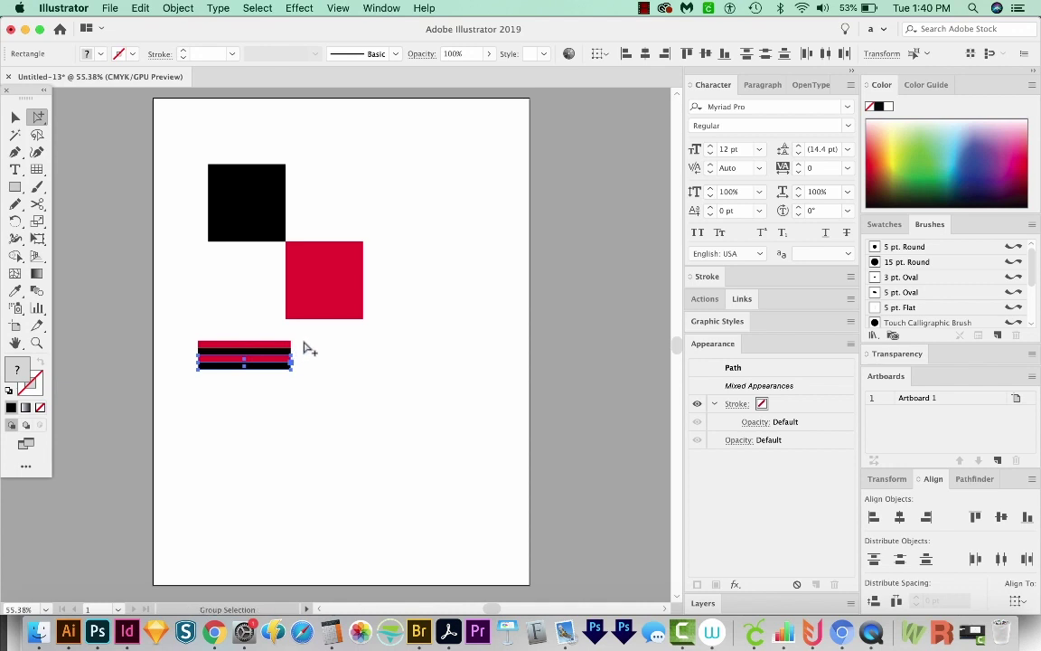
key("super")
key("super+d")
key("super+d")
key("super+d")
key("super+d")
key("super+d")
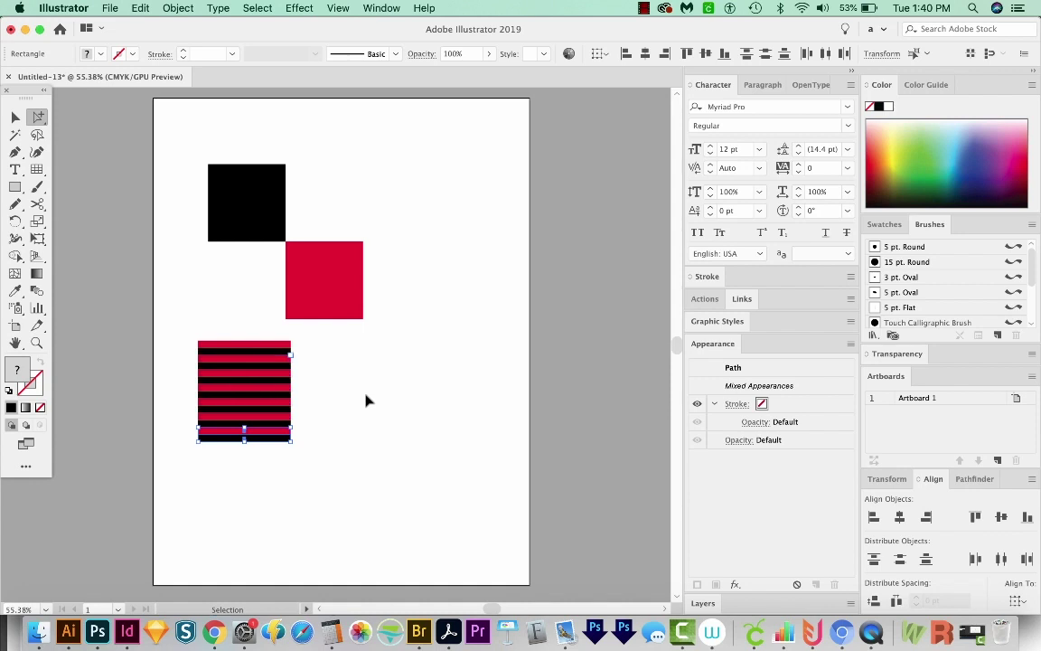
left_click(366, 401)
key("v")
left_click_drag(315, 338, 176, 484)
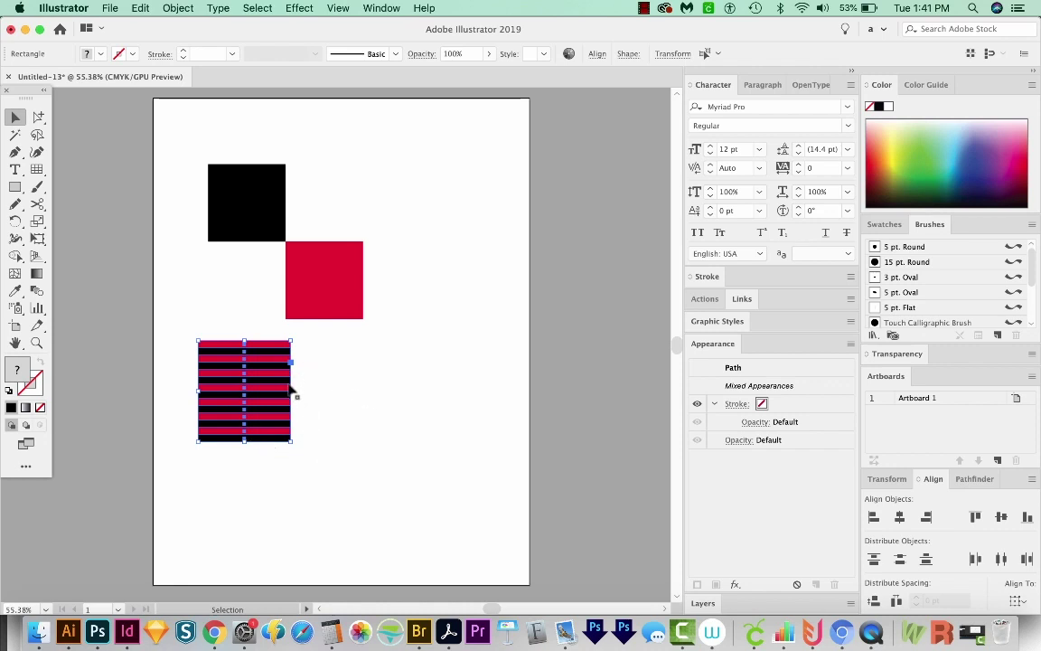
Rotate the striped block 45° into a diamond.
key("r")
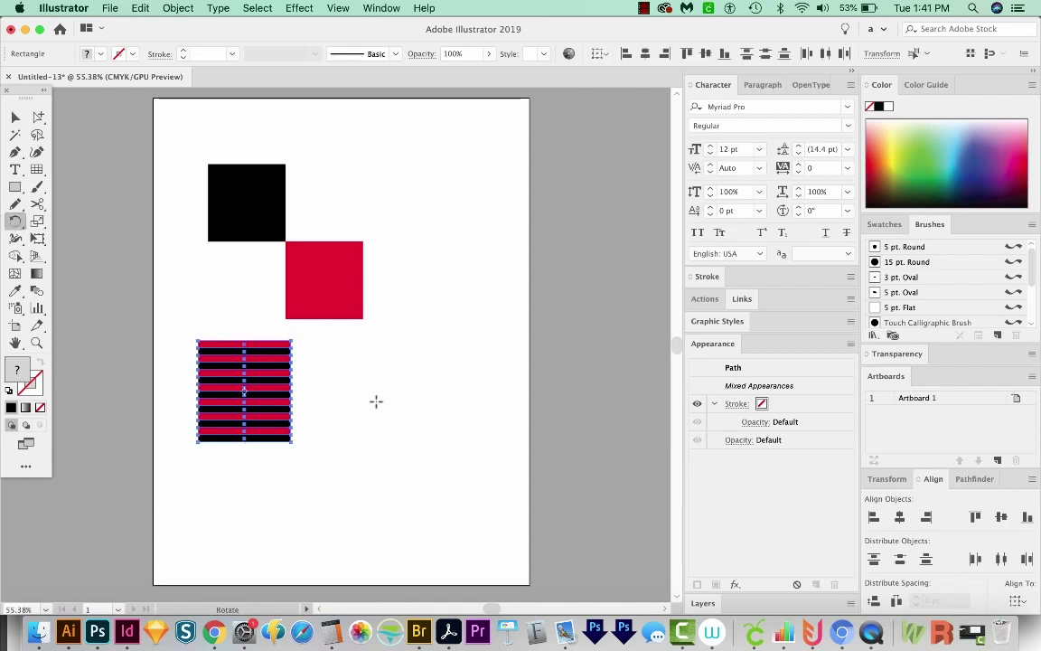
left_click_drag(357, 422, 372, 361)
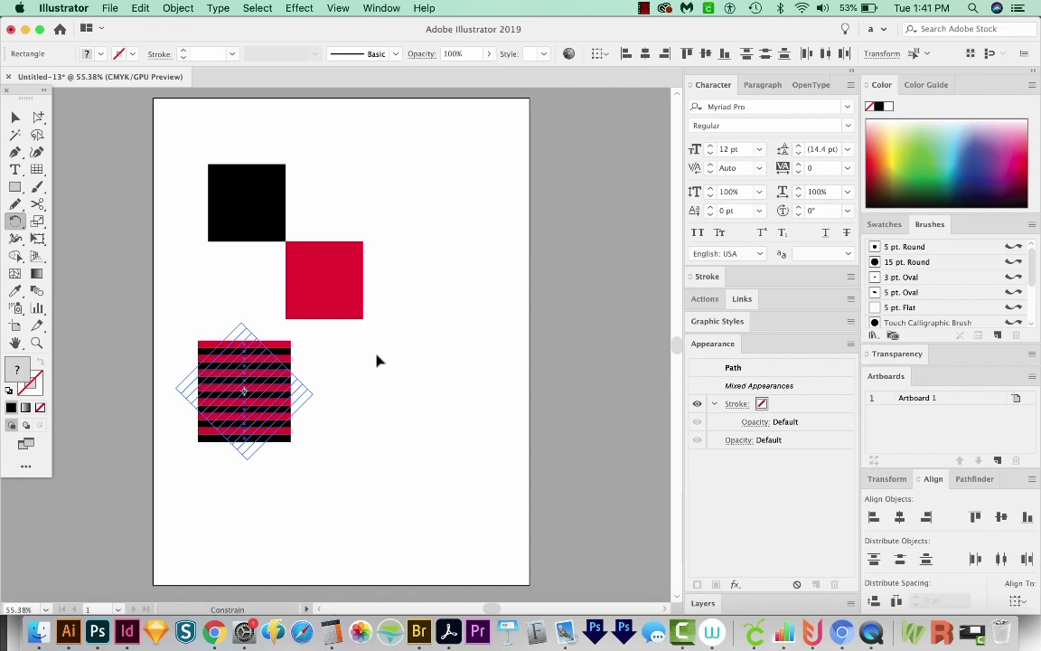
left_click_drag(378, 360, 378, 360)
key("v")
Paste a copy of the red square, enlarge the diamond, and center the square on it.
left_click(330, 286)
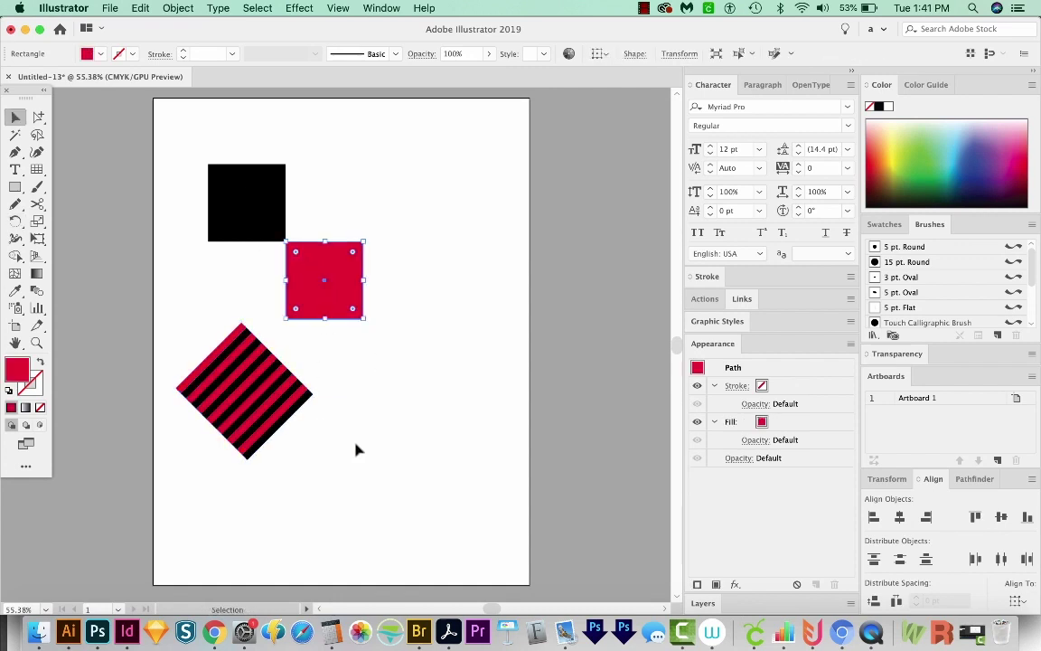
left_click(425, 448)
key("super+v")
left_click_drag(343, 353, 391, 351)
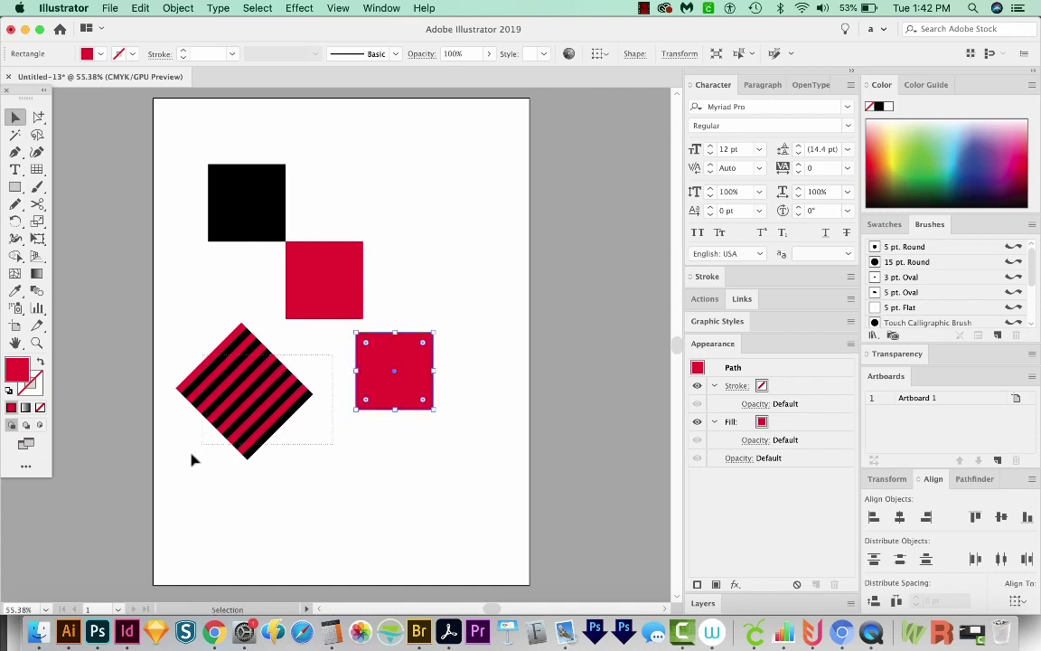
left_click_drag(284, 415, 184, 498)
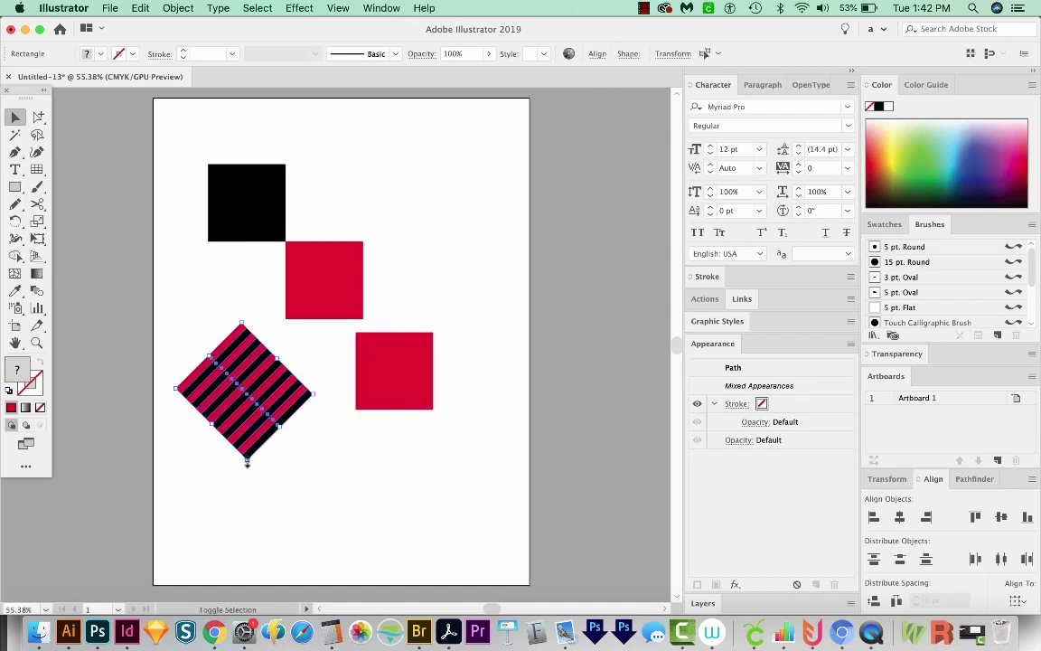
left_click_drag(246, 461, 245, 506)
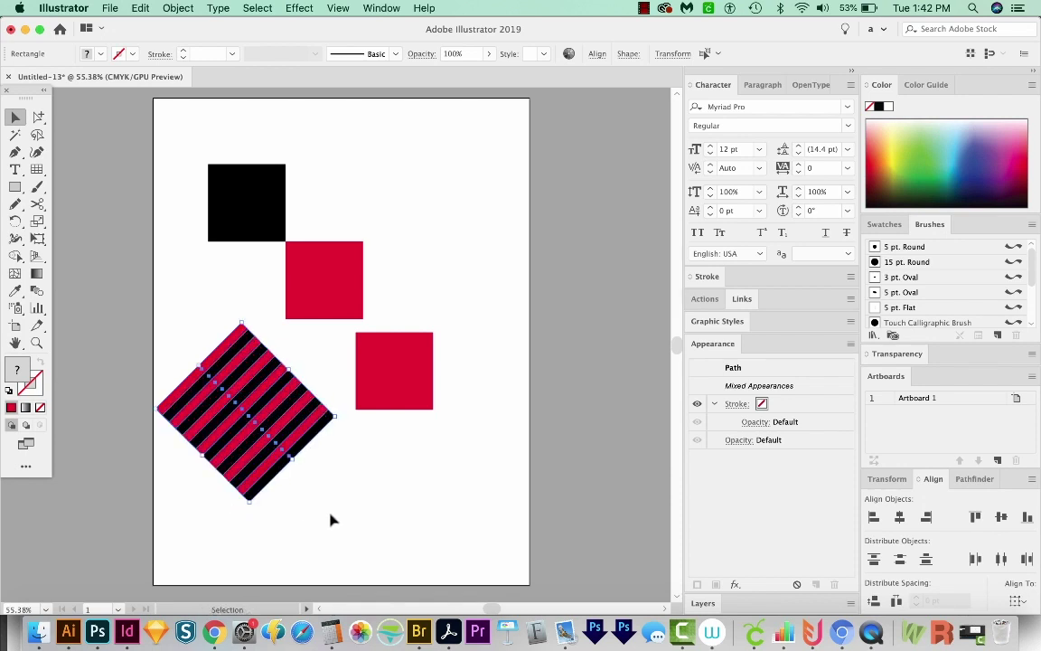
left_click_drag(408, 380, 263, 415)
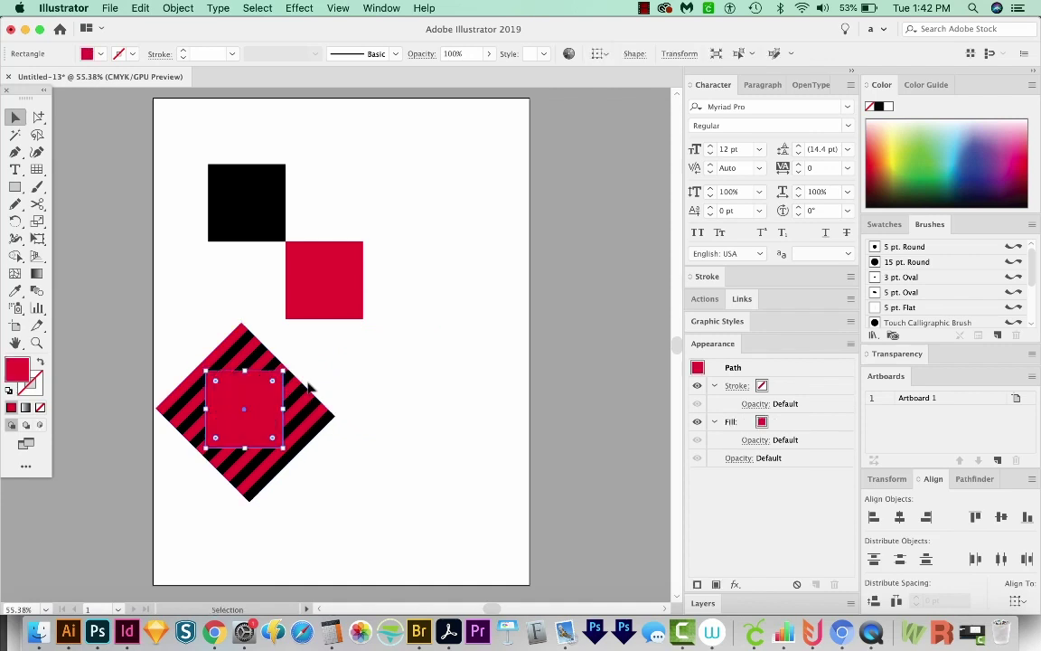
Zoom in on the diamond, set the square's fill to None, and nudge it slightly left.
key("z")
left_click_drag(321, 323, 84, 512)
left_click_drag(431, 358, 370, 376)
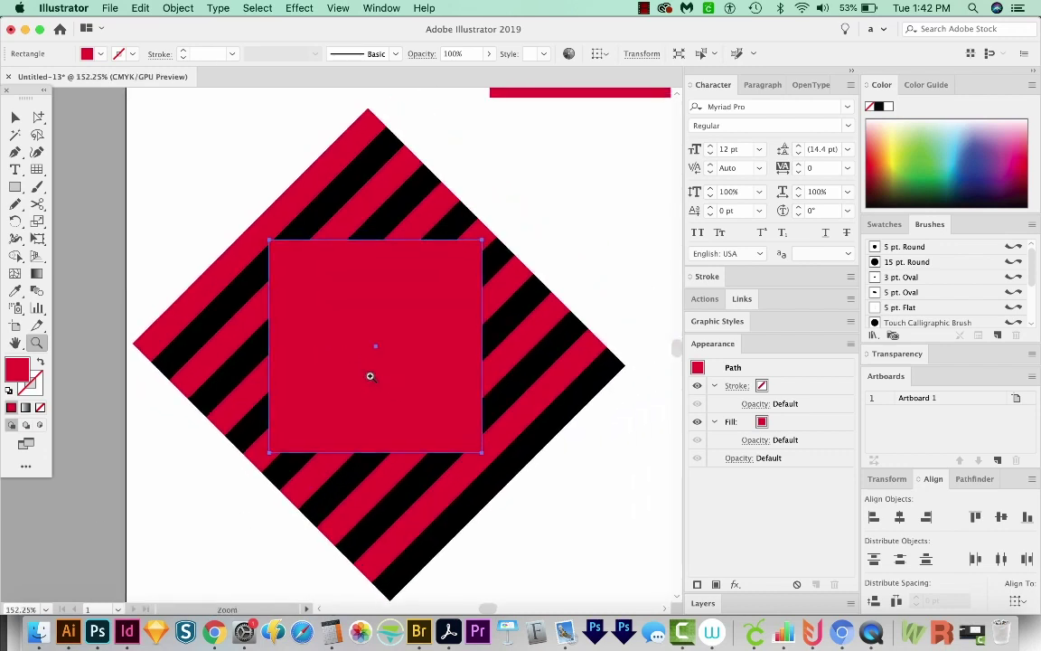
left_click(40, 409)
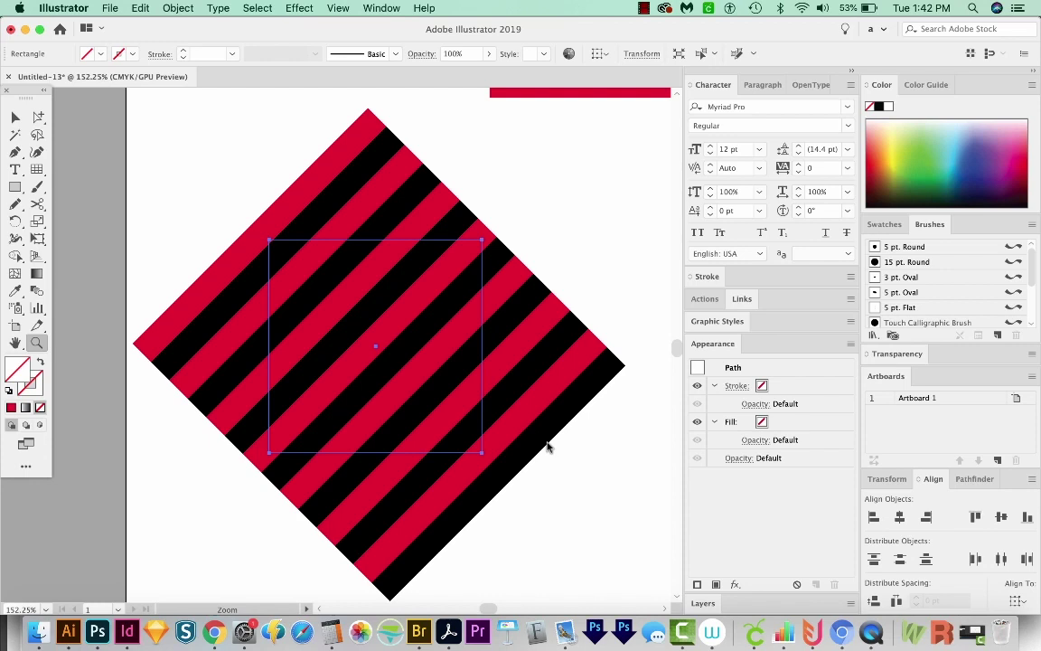
key("Left")
key("Left")
key("Left")
key("Left")
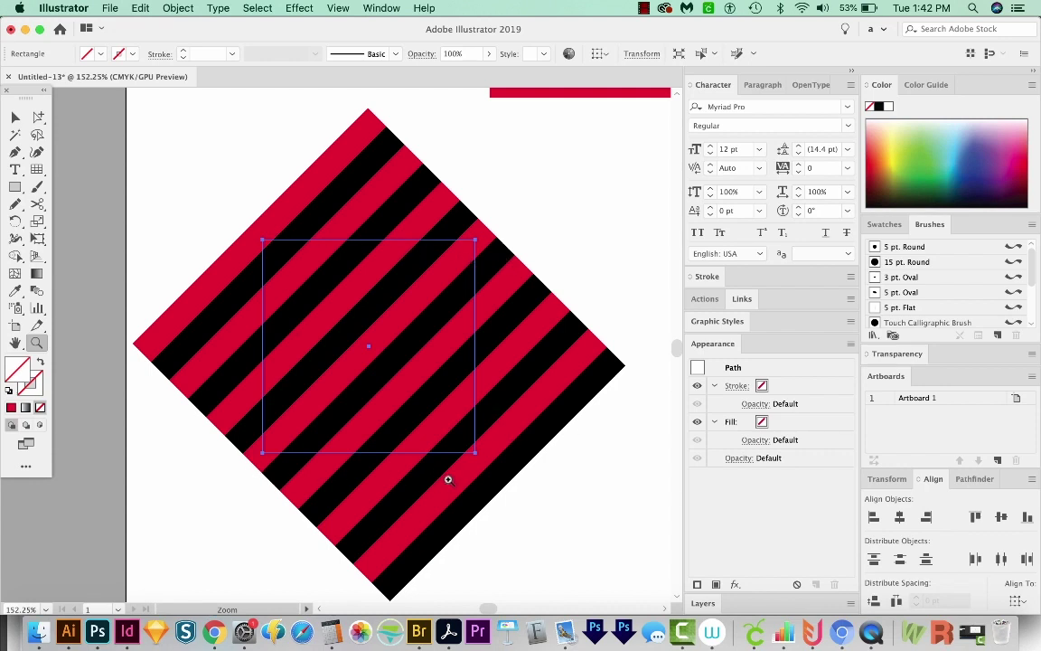
key("v")
scroll(221, 501, "down", 1)
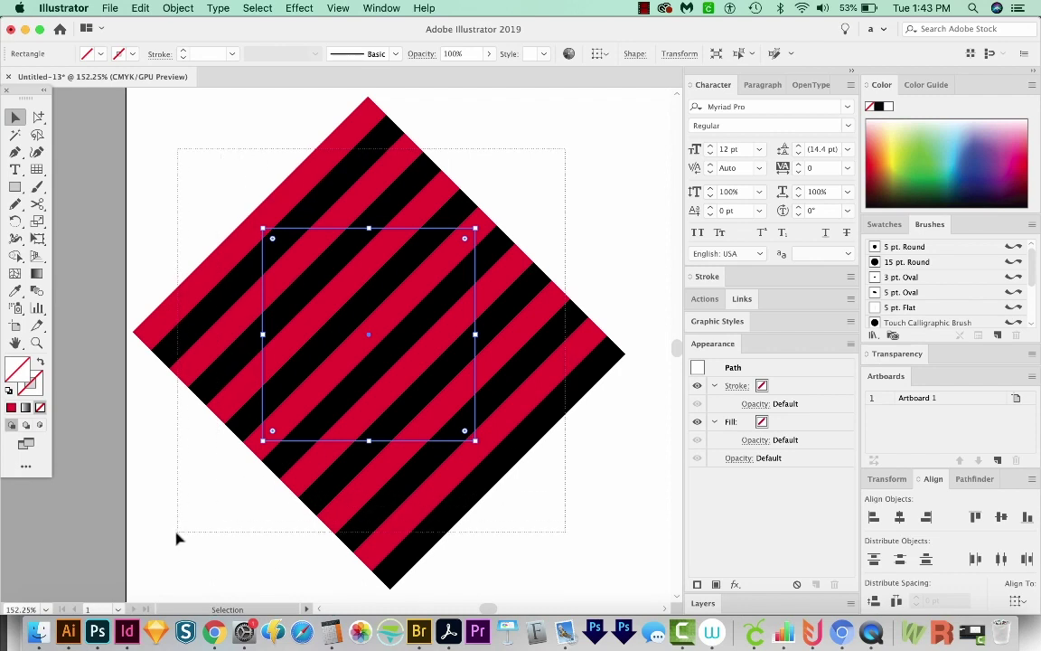
Clip the striped diamond to the square with a clipping mask.
key("super+a")
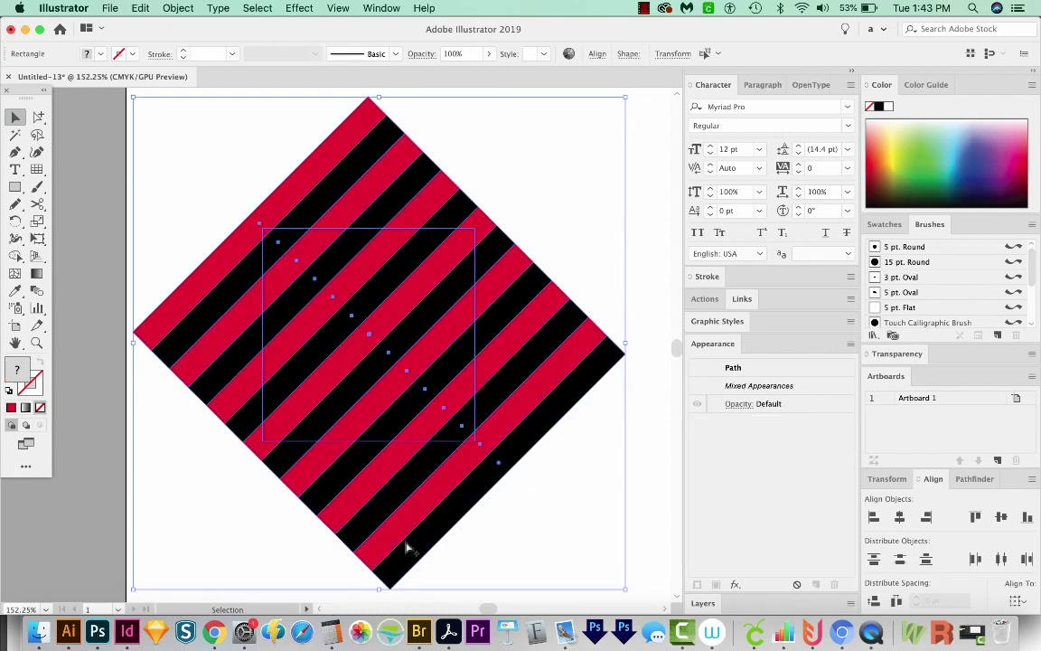
key("super+7")
key("super+minus")
key("super+minus")
key("super+minus")
key("super+minus")
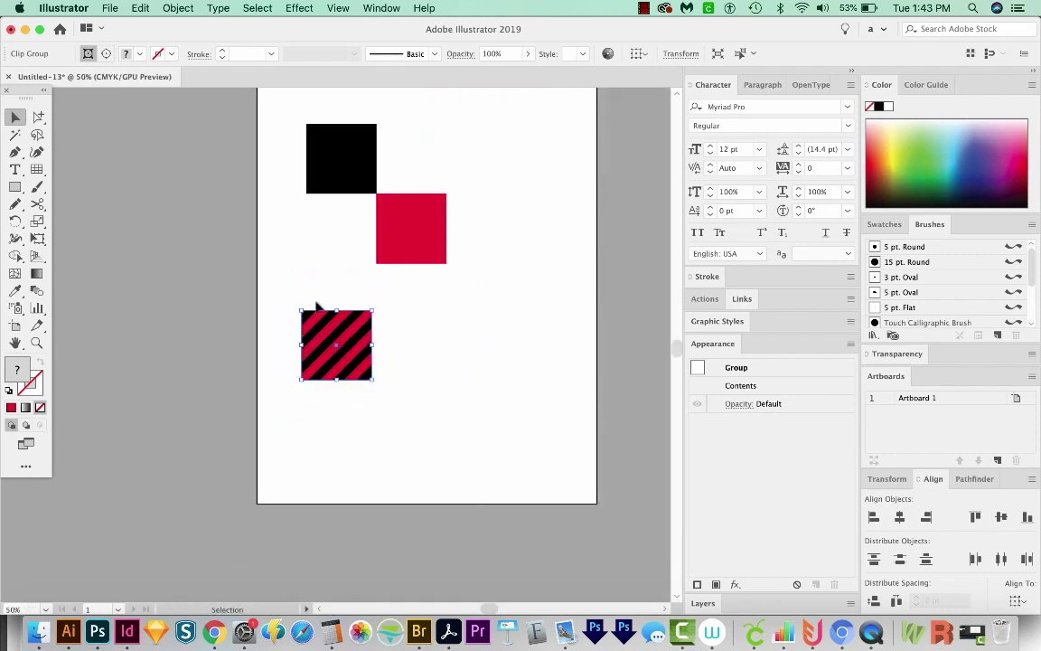
left_click(430, 417)
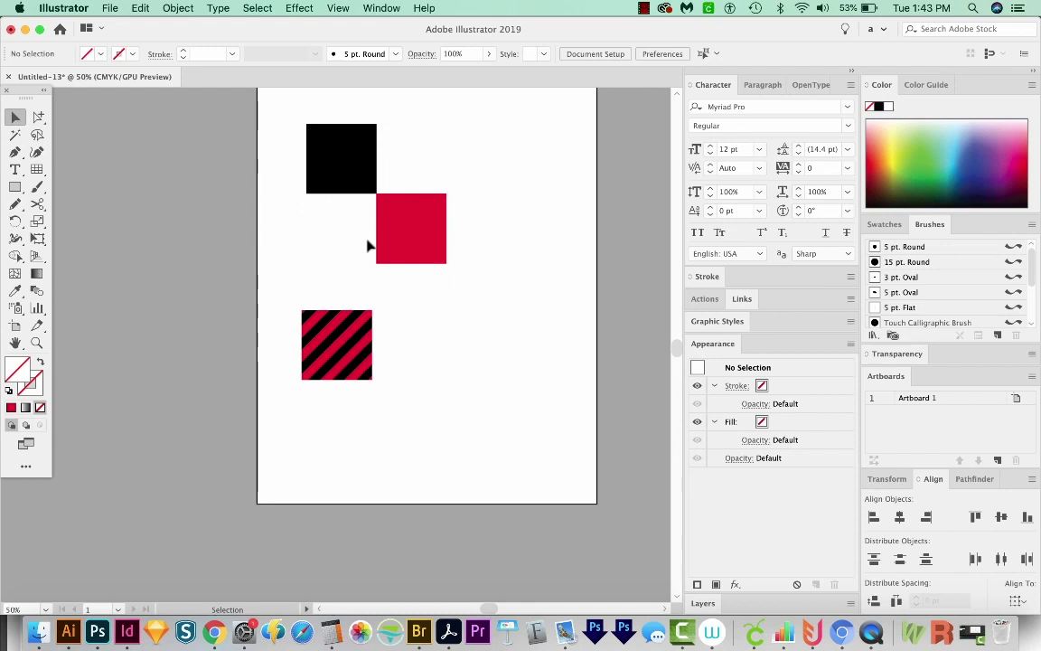
Move the striped tile beneath the black square, beside the red one.
left_click_drag(365, 327, 360, 300)
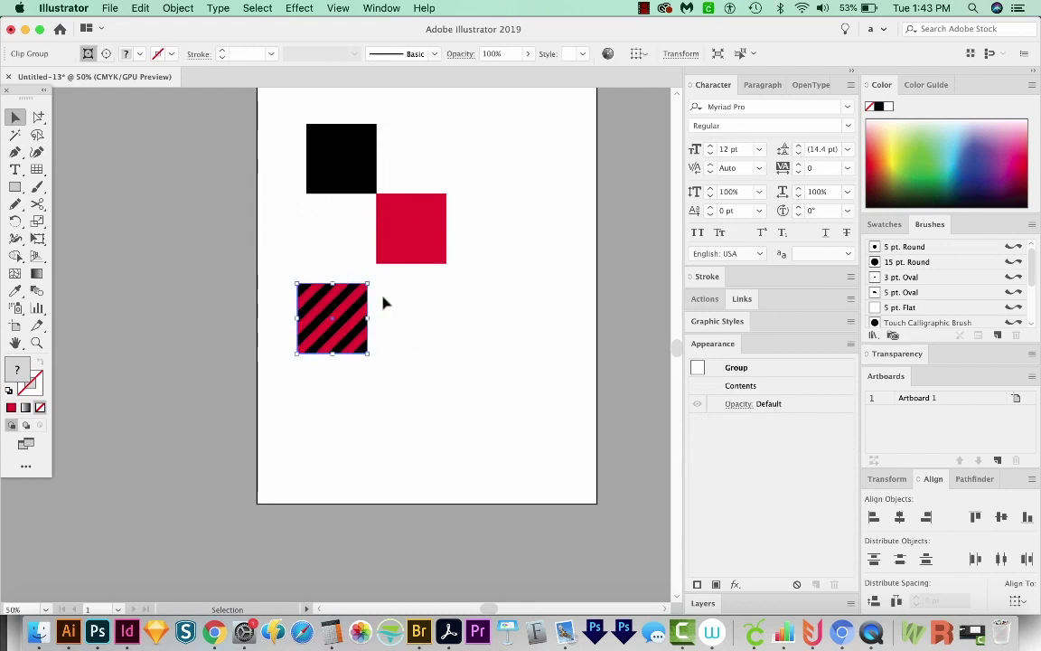
key("z")
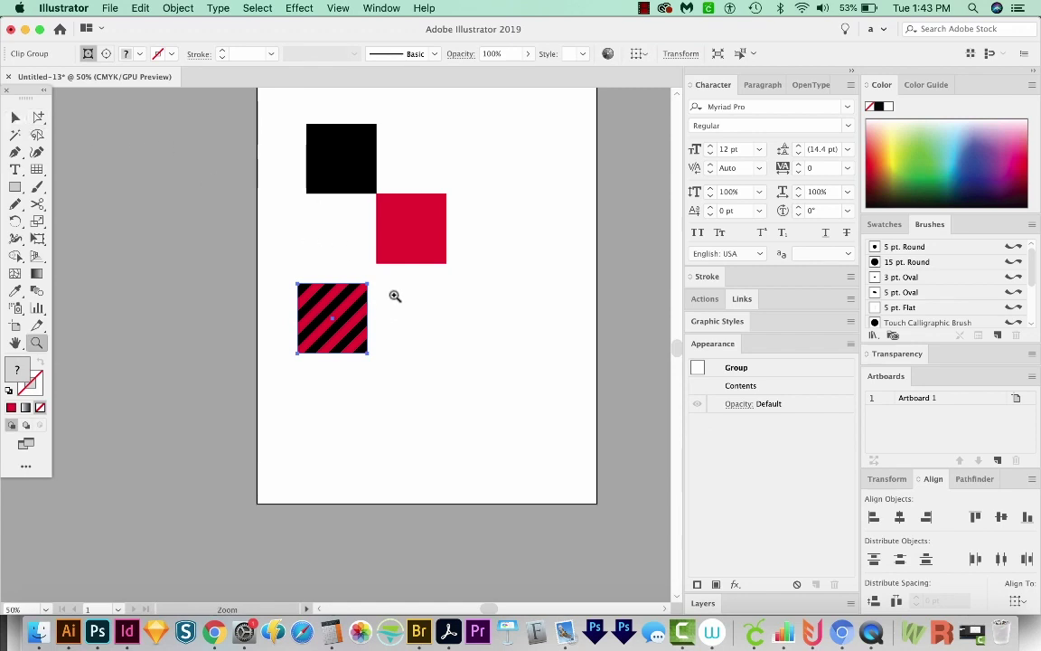
key("v")
left_click(395, 320)
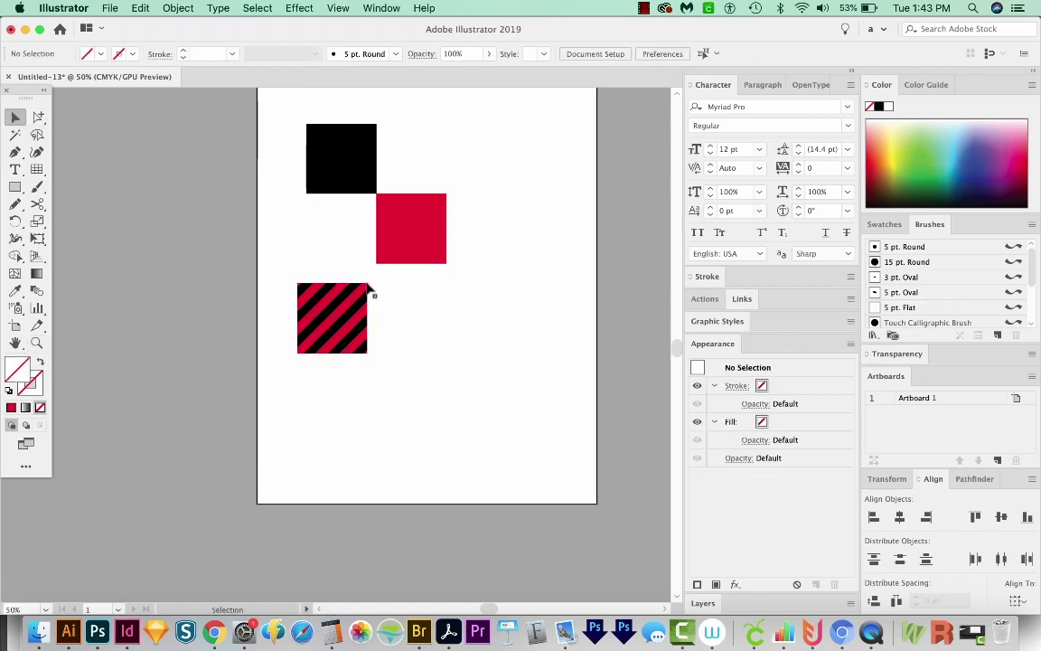
left_click_drag(370, 291, 378, 200)
scroll(363, 333, "up", 5)
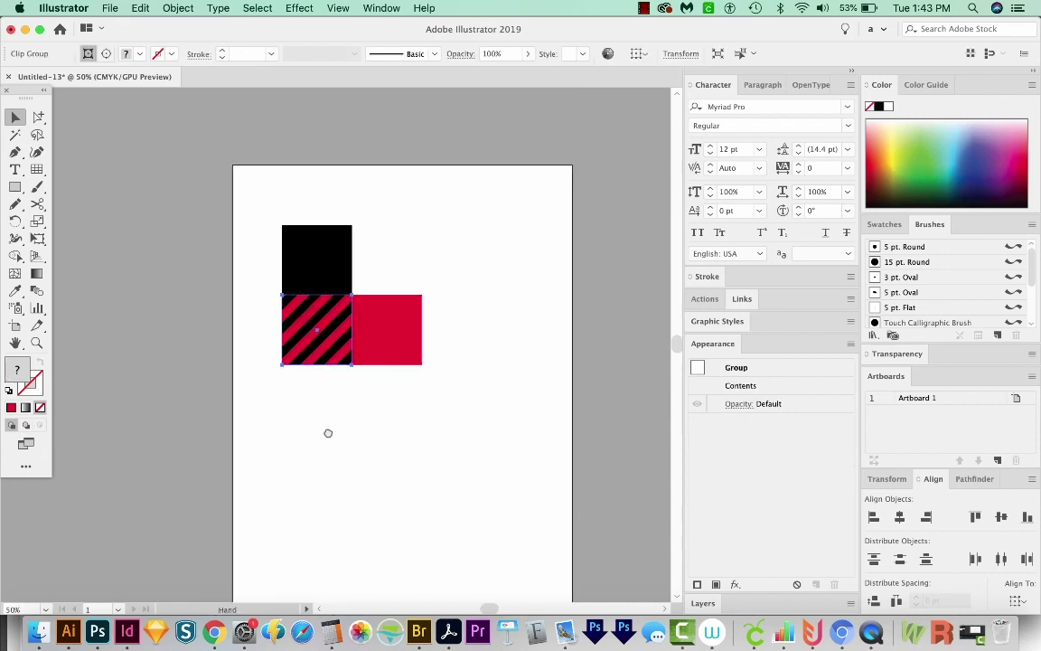
Place a striped copy in the top-right slot, then shrink the 2×2 tile into the top-left corner.
left_click(269, 370)
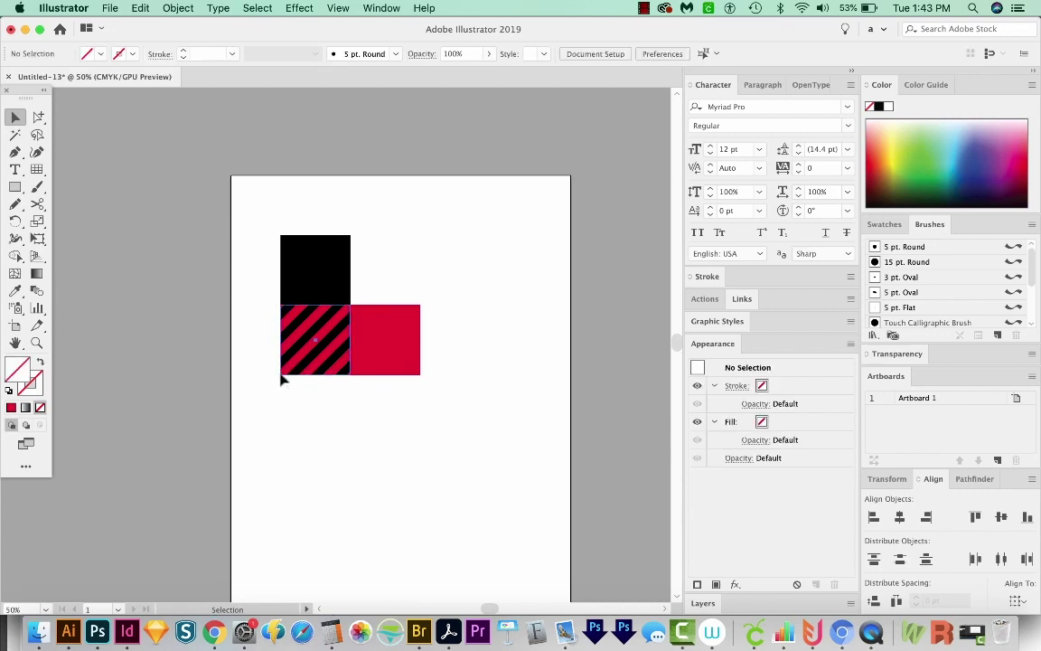
left_click_drag(281, 378, 354, 308)
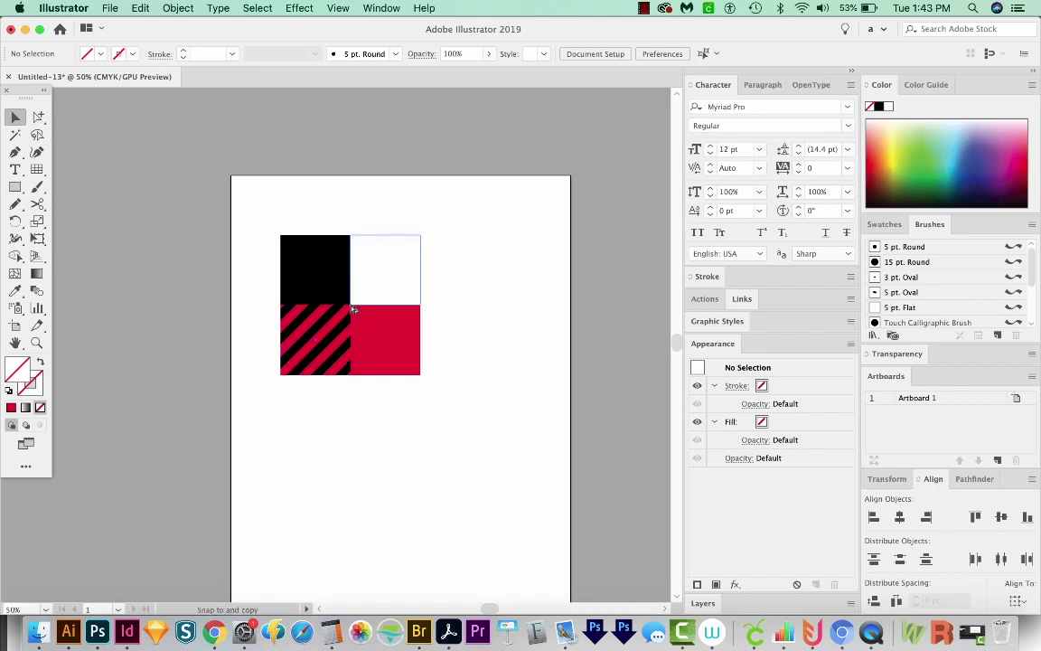
left_click_drag(355, 309, 355, 305)
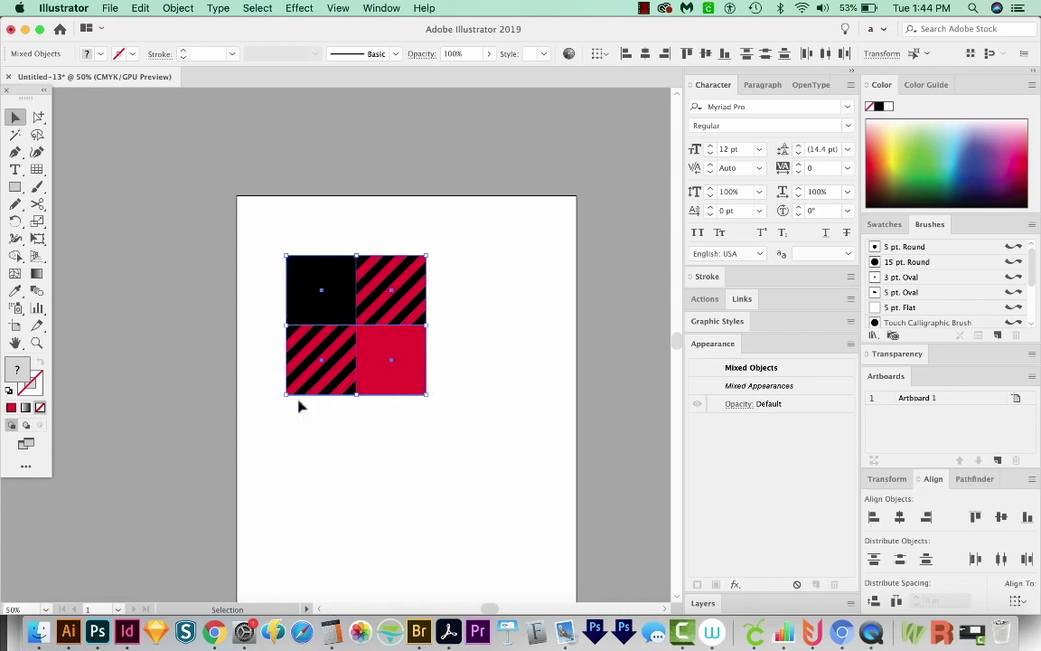
left_click_drag(427, 398, 332, 281)
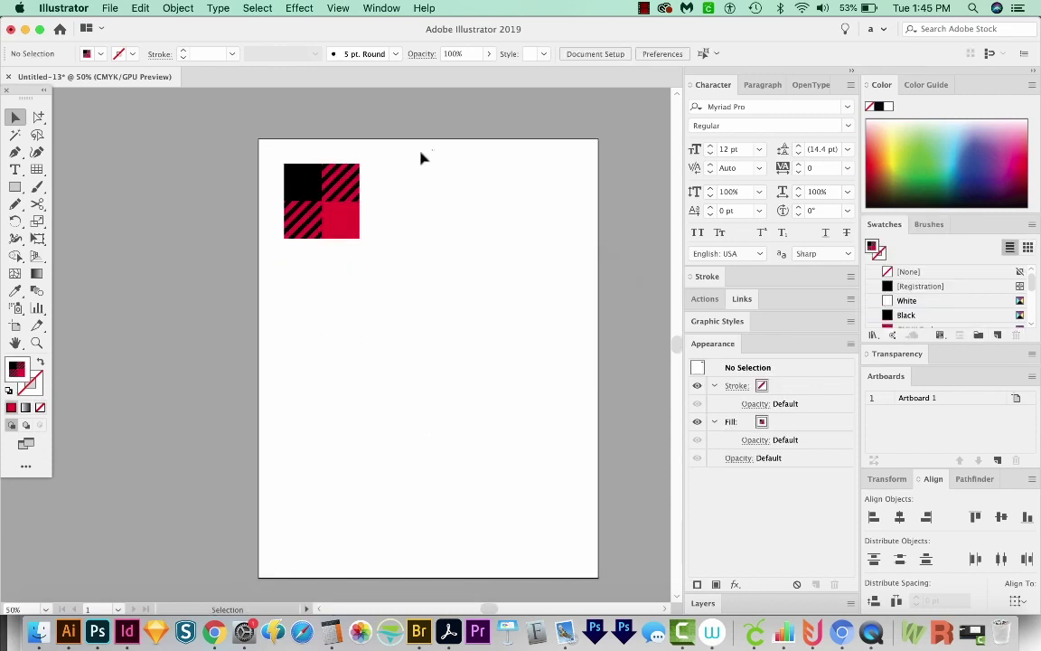
left_click_drag(420, 158, 240, 277)
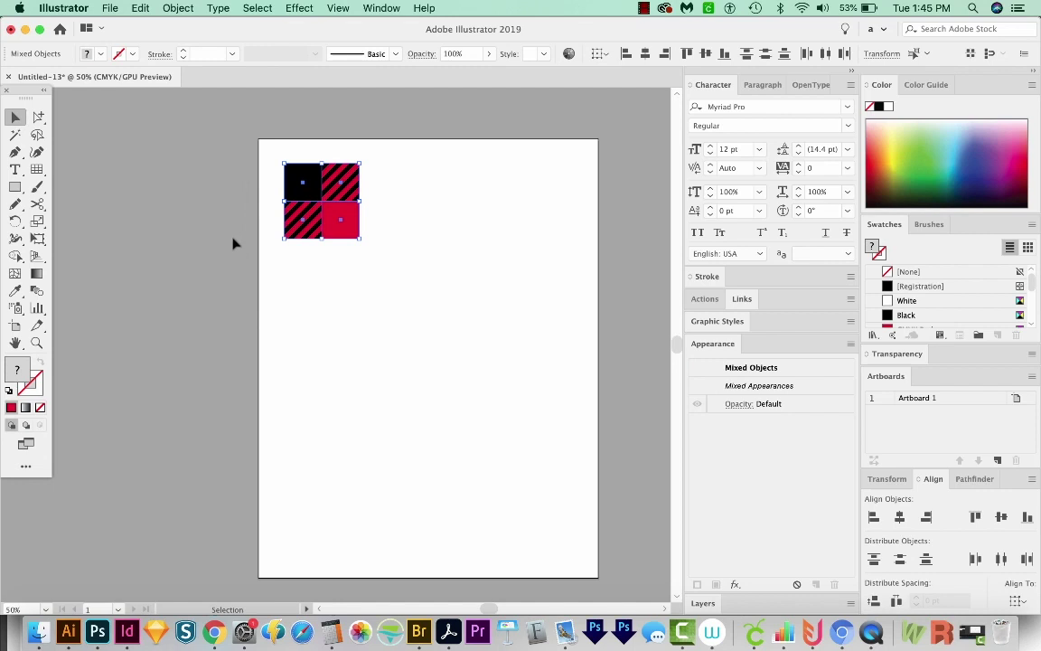
Apply Pathfinder Divide to the plaid tile, checking the pieces in Outline view.
key("super+y")
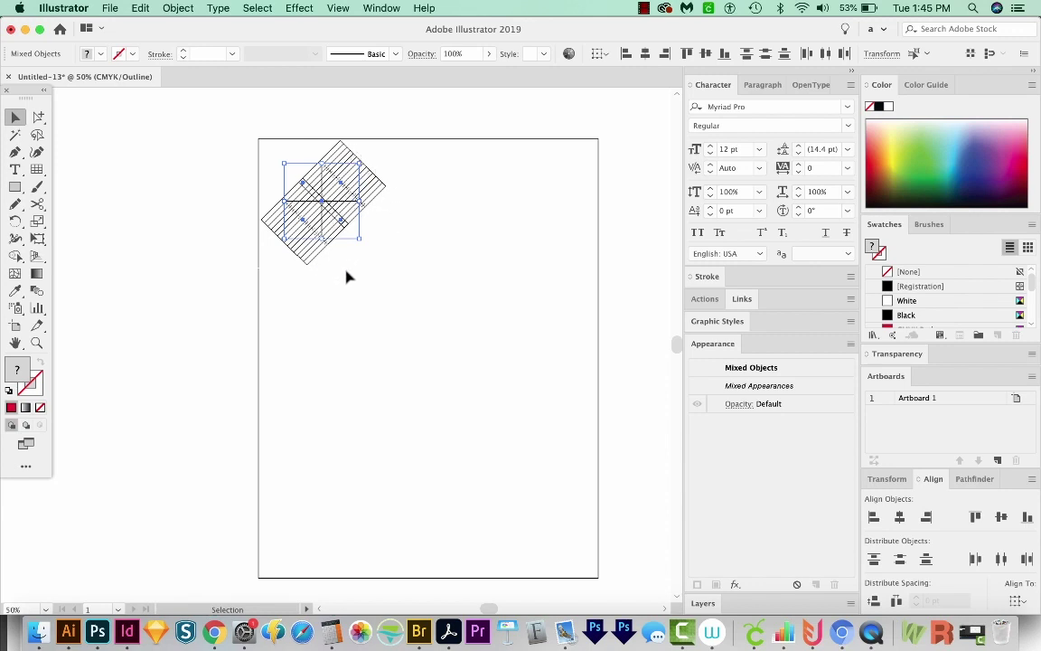
key("a")
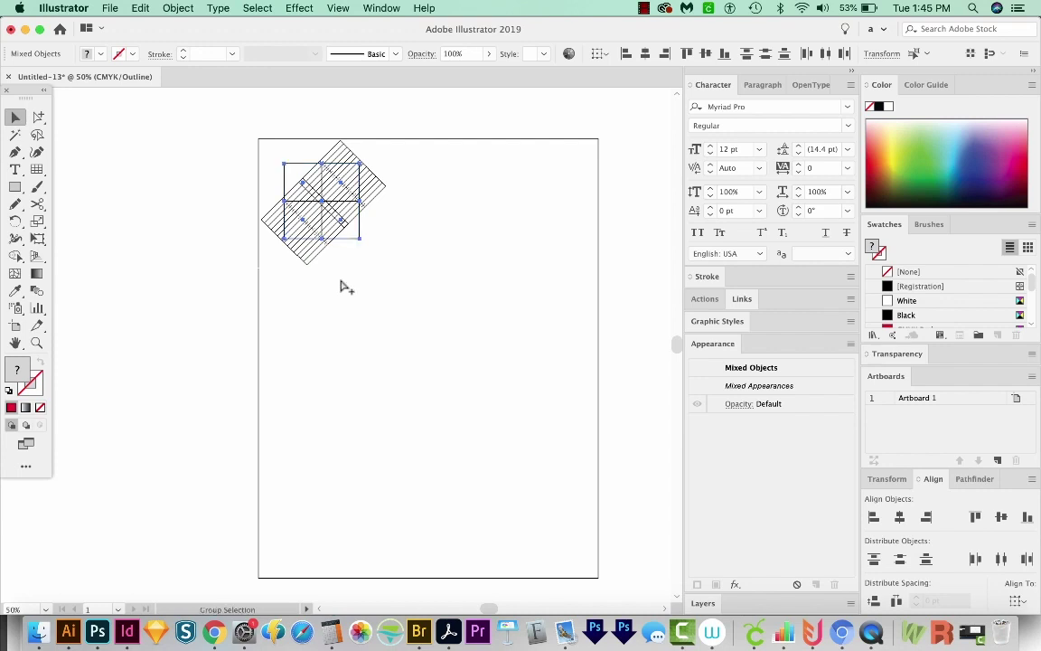
key("super+y")
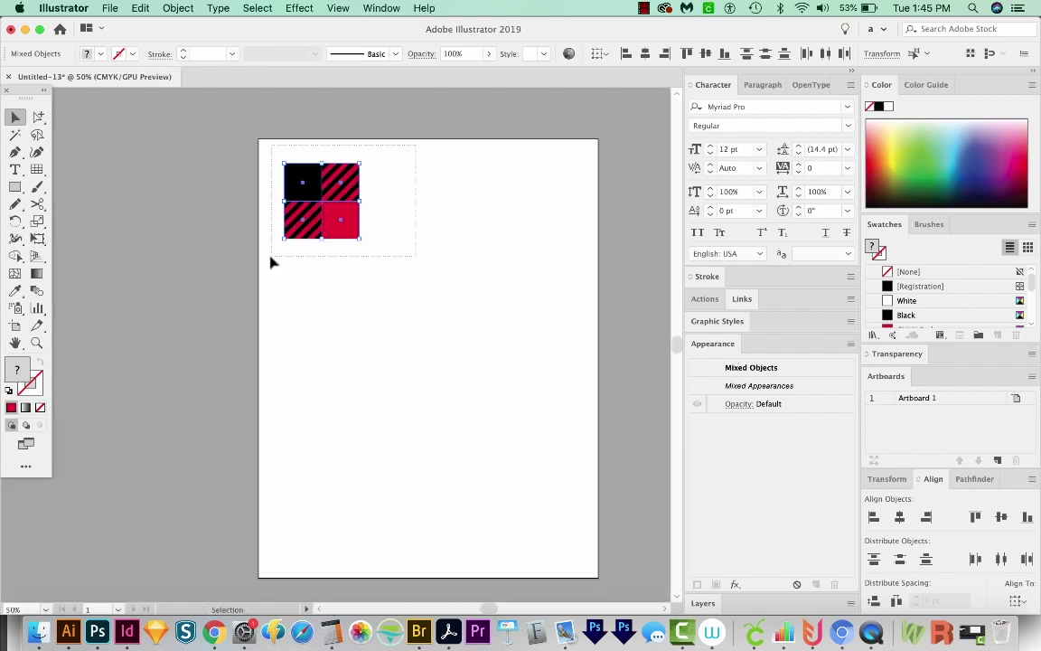
left_click(971, 478)
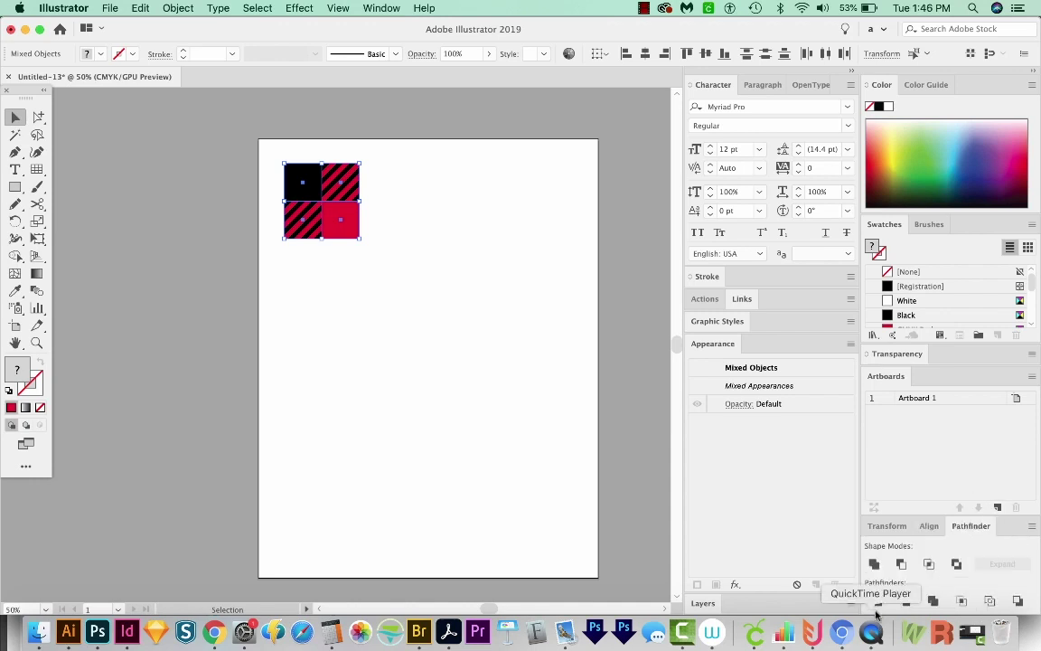
left_click(877, 602)
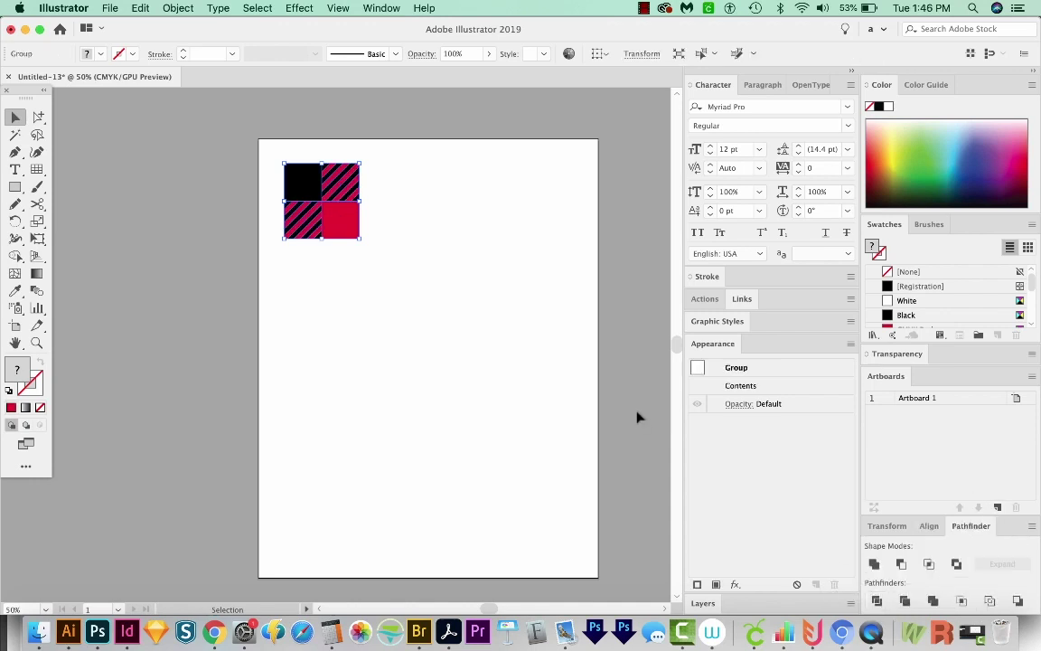
key("super+y")
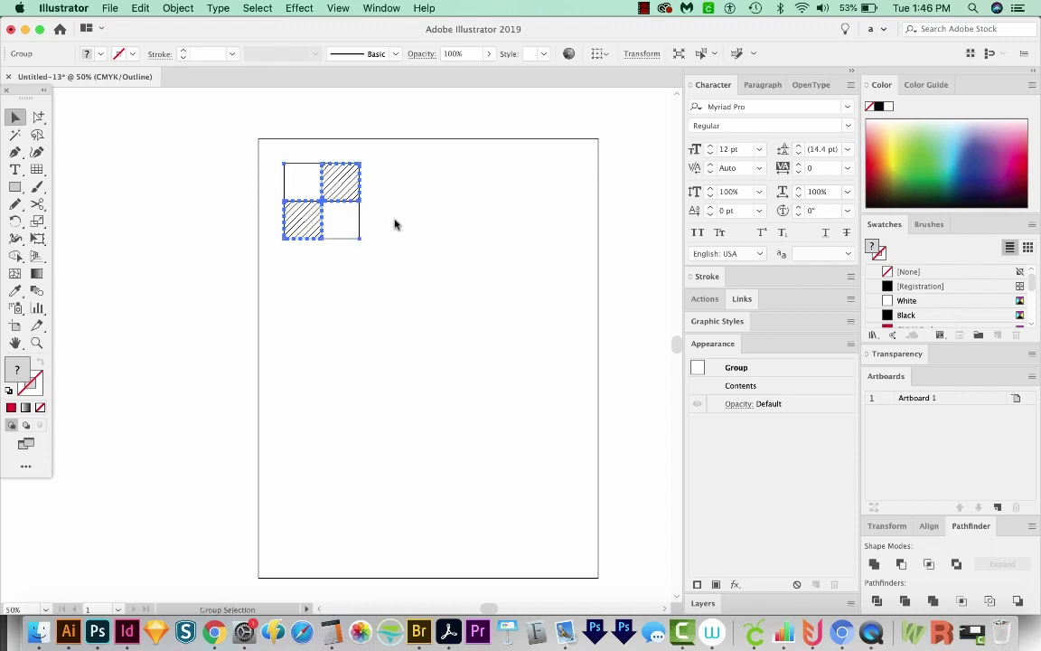
key("super+y")
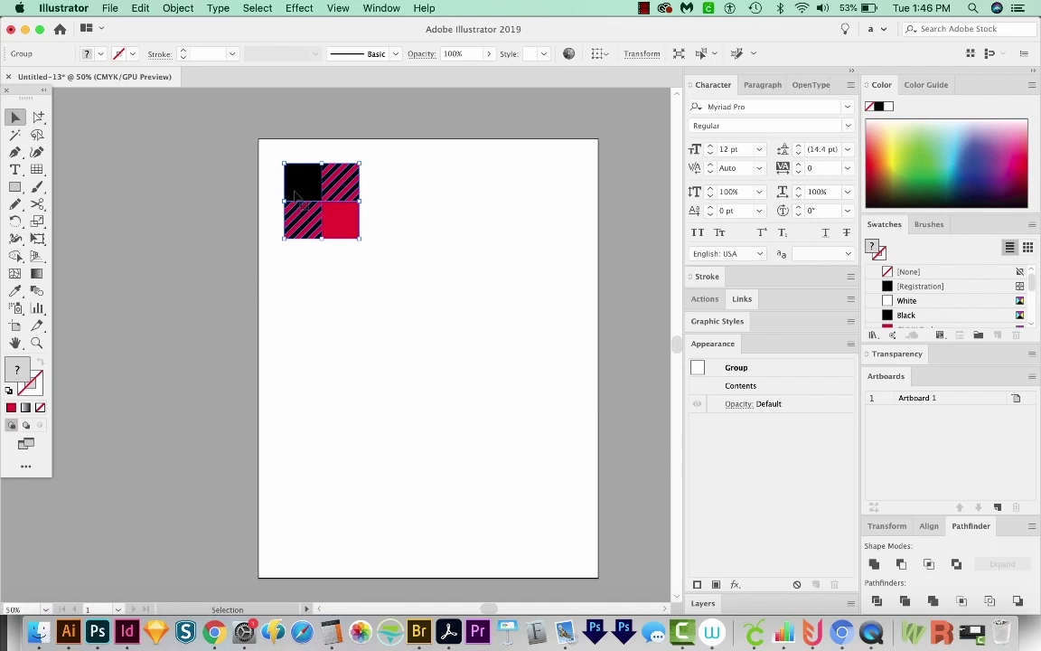
Add the four-square plaid tile as a new pattern swatch and fill a test rectangle with it.
left_click_drag(305, 192, 912, 306)
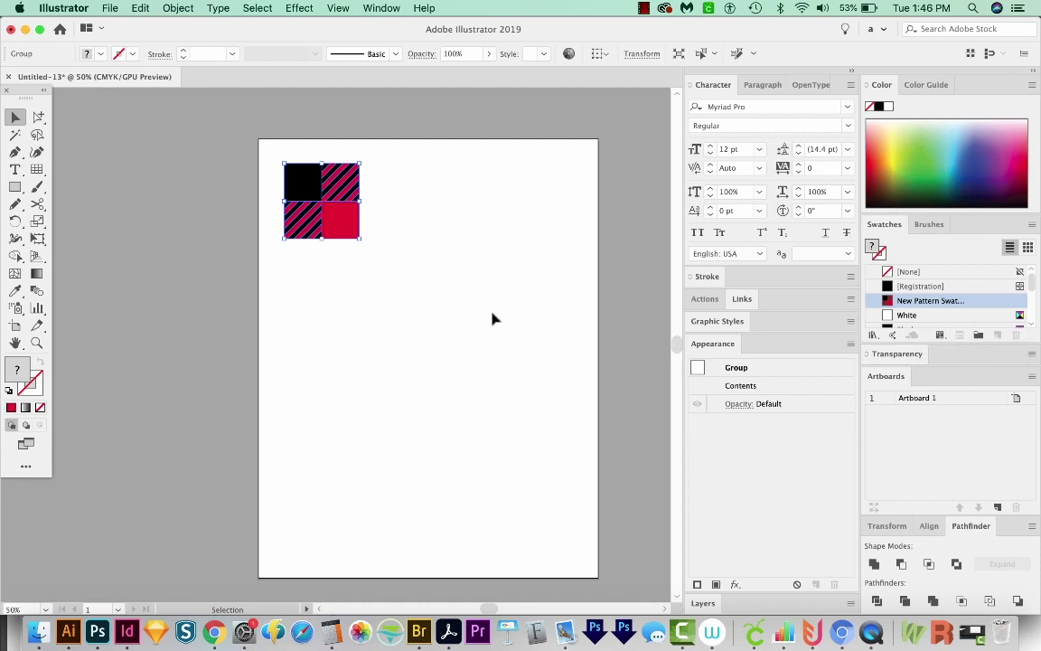
key("m")
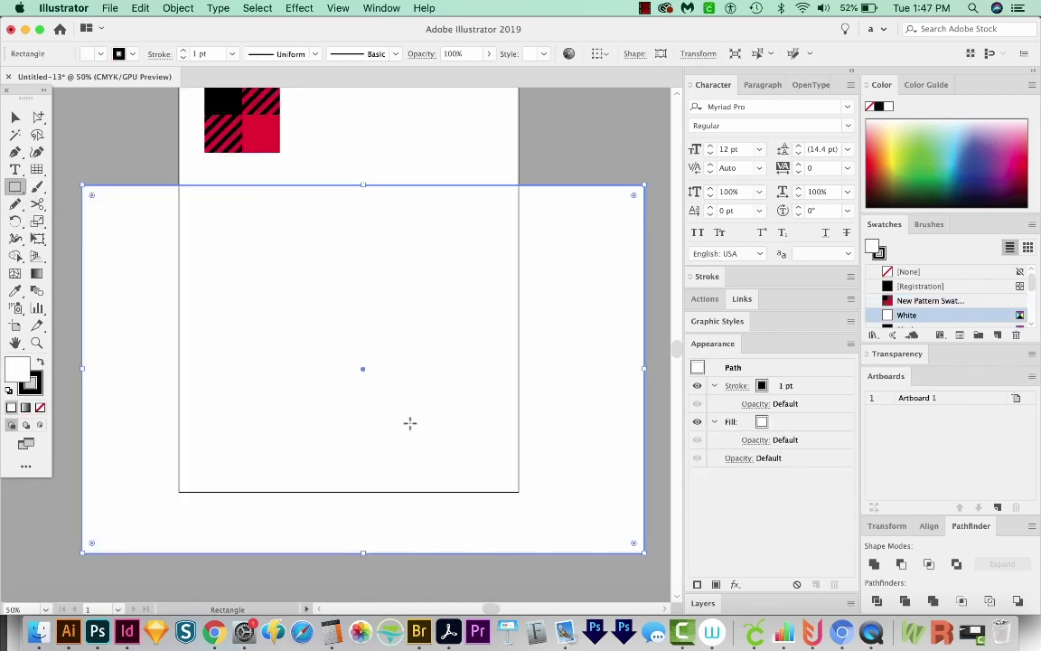
left_click(915, 302)
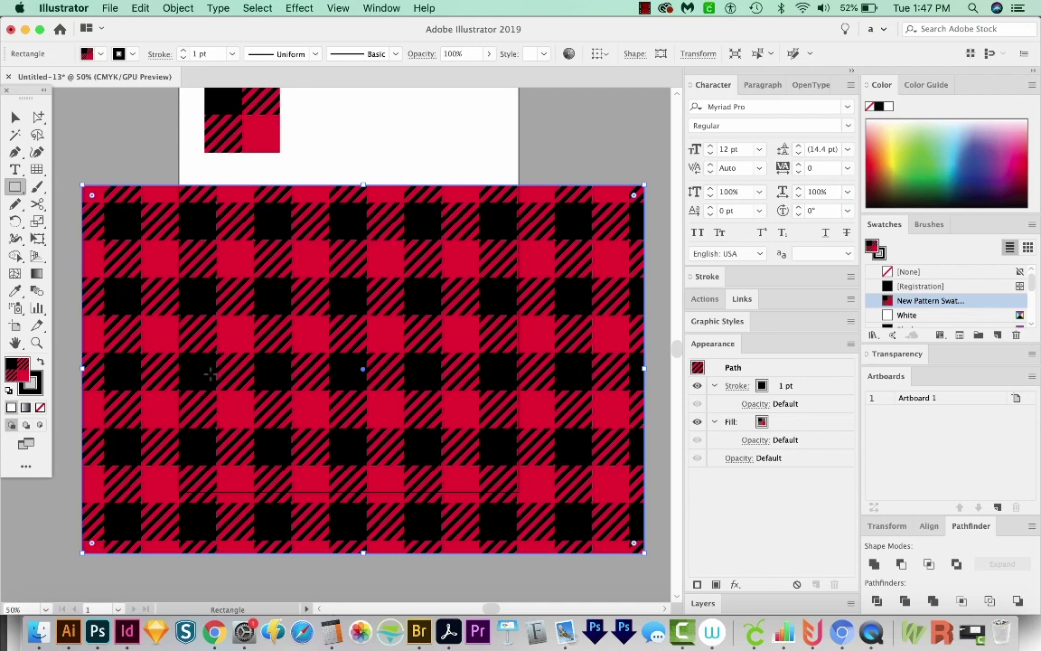
Delete the test rectangle and switch over to the web browser.
key("Delete")
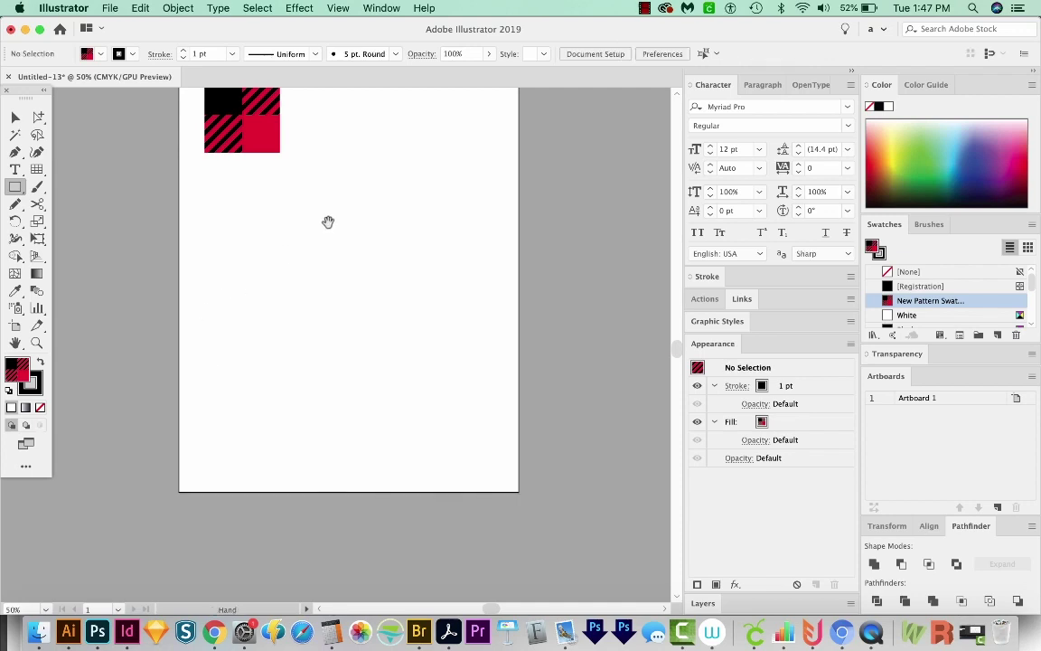
left_click_drag(328, 223, 316, 334)
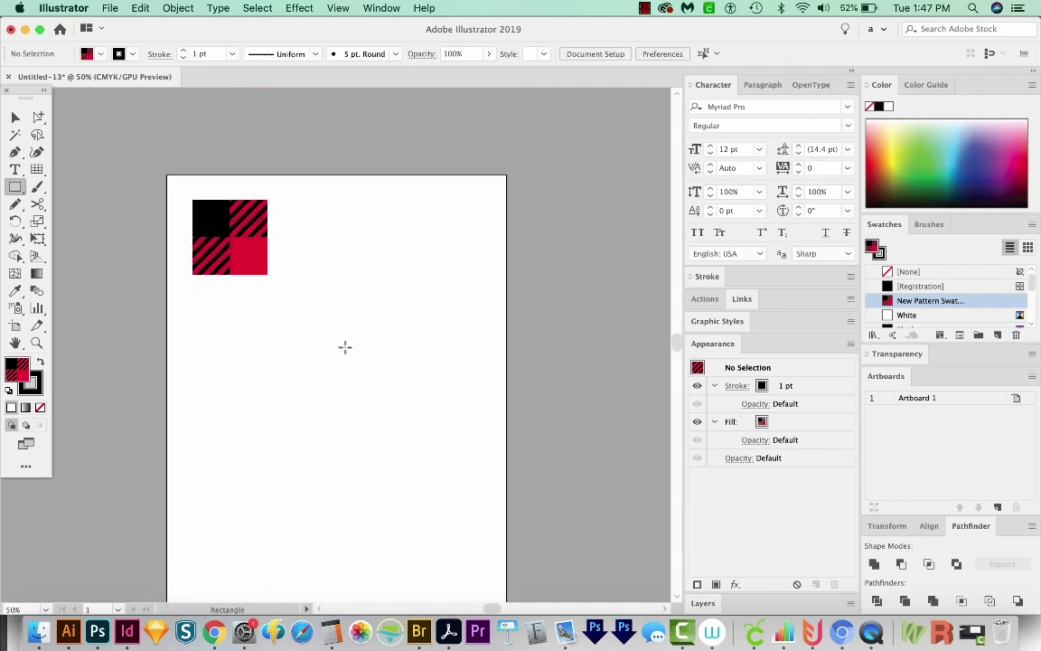
key("super+Tab")
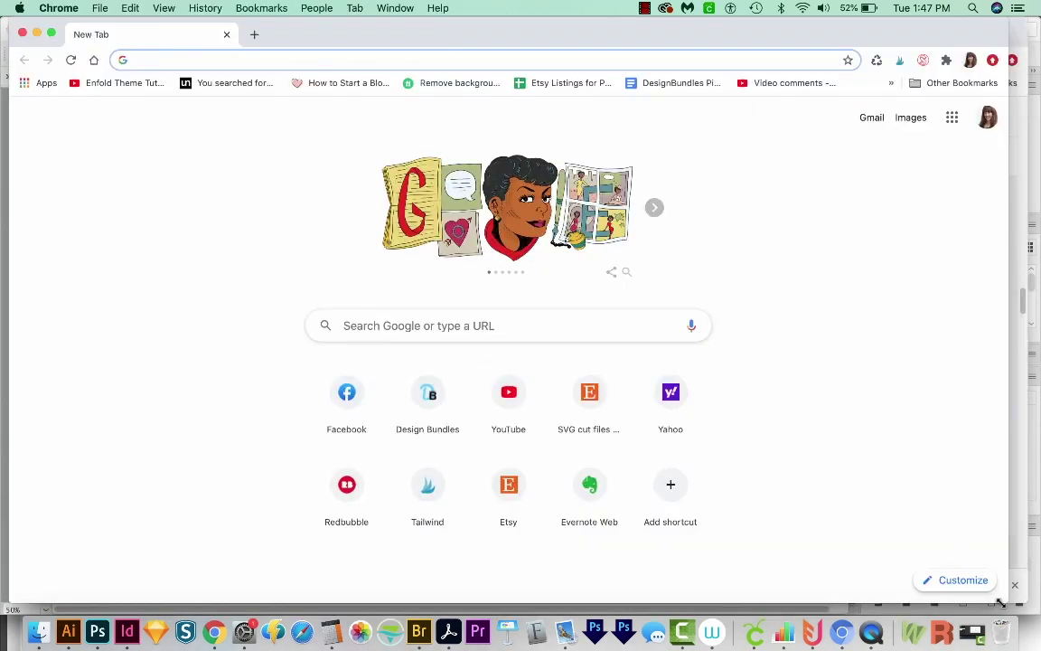
Maximise the Chrome window and go to vecteezy.com.
left_click_drag(1008, 602, 1031, 611)
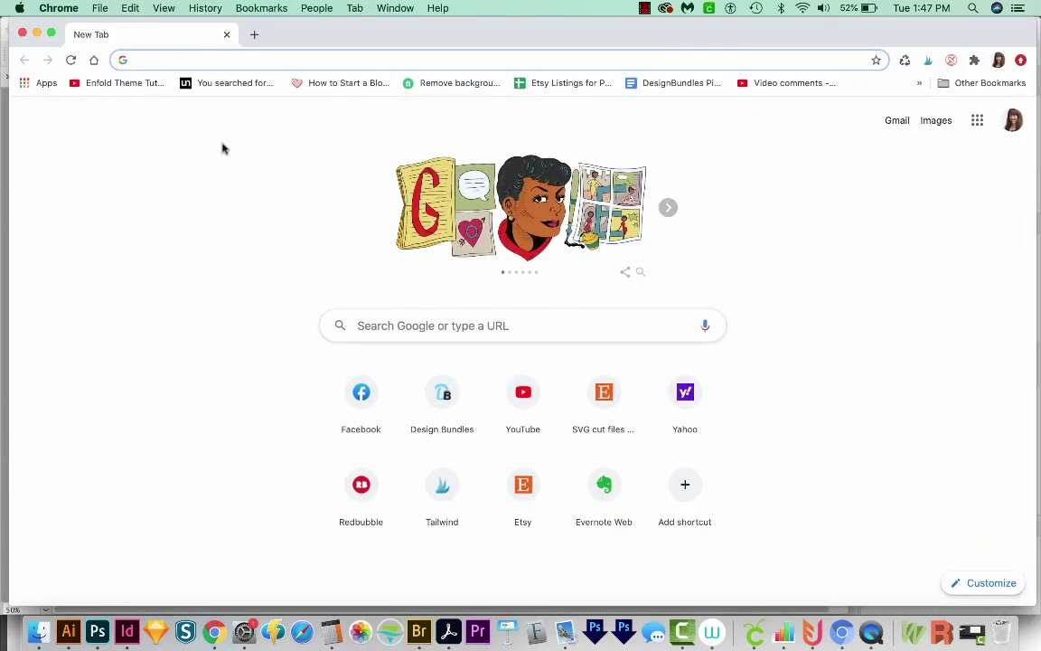
type("vecteezy.com")
key("Return")
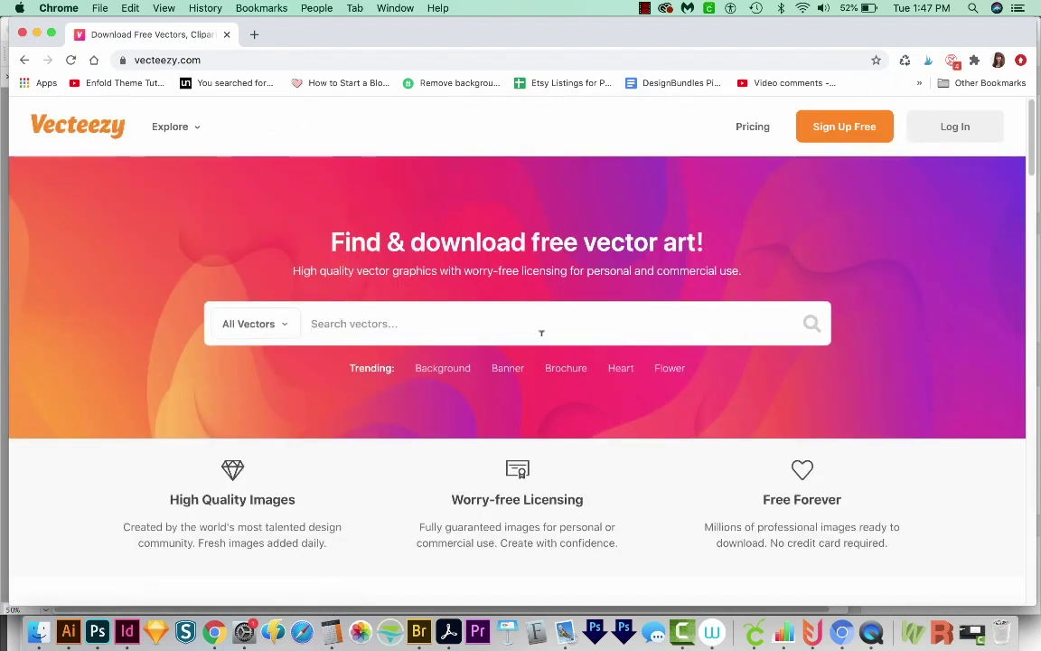
Search 'christmas deer' with the Free License filter and open the Holly Jolly Deer vector.
left_click(500, 330)
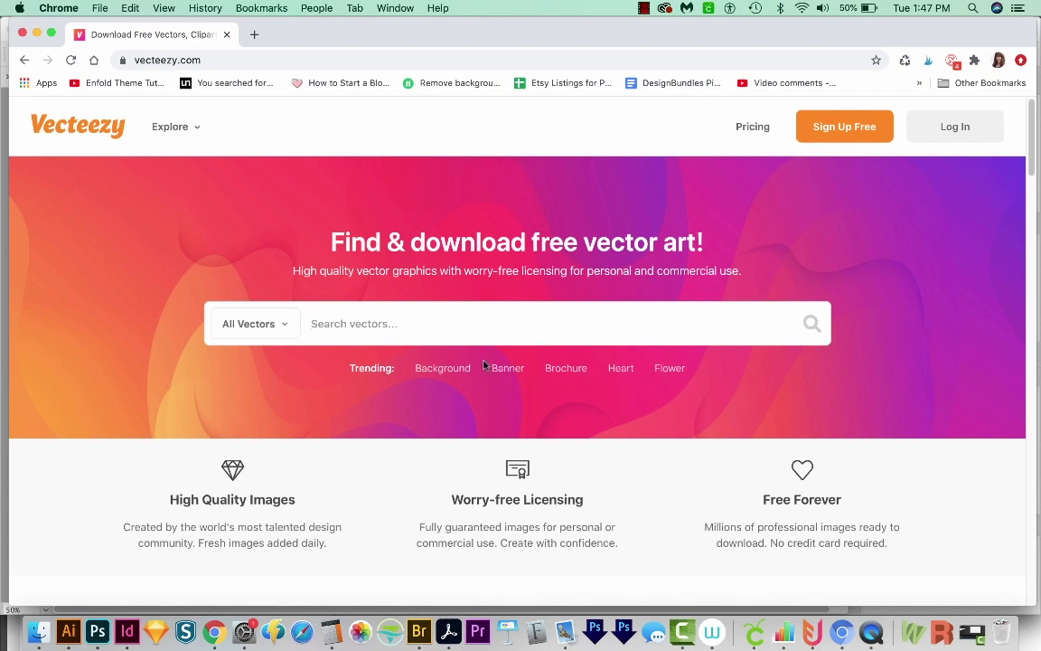
type("christ")
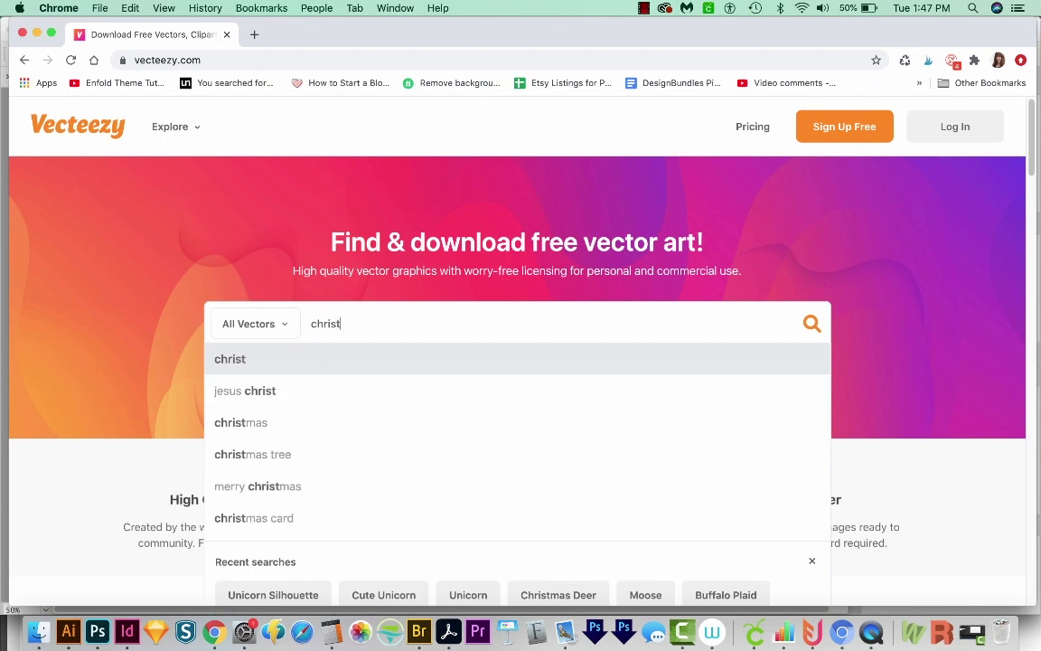
type("mas deer")
key("Return")
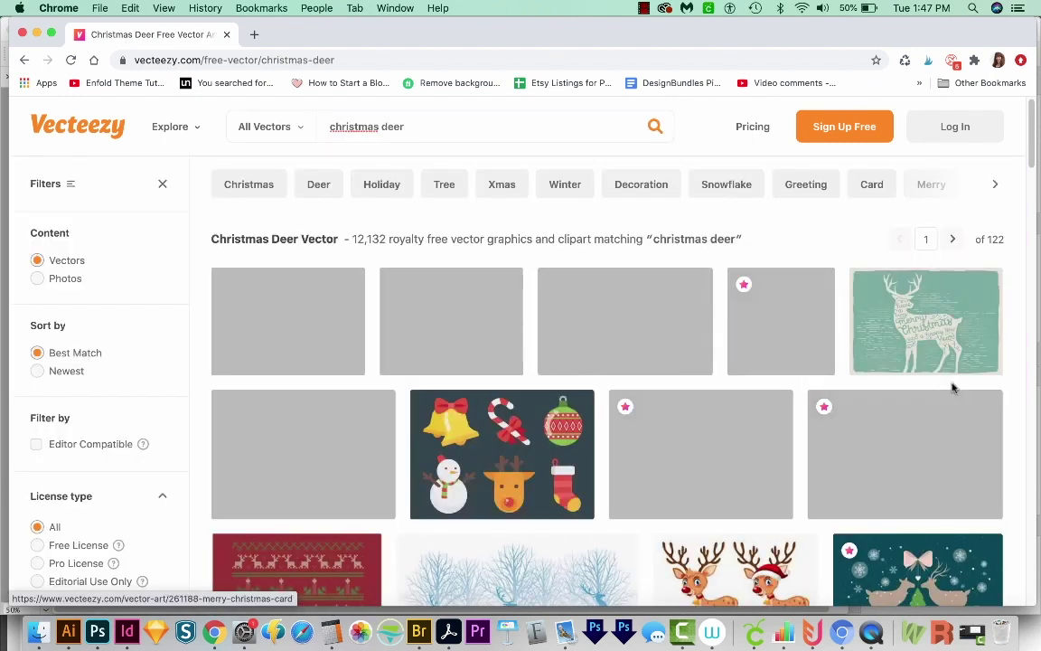
left_click(37, 545)
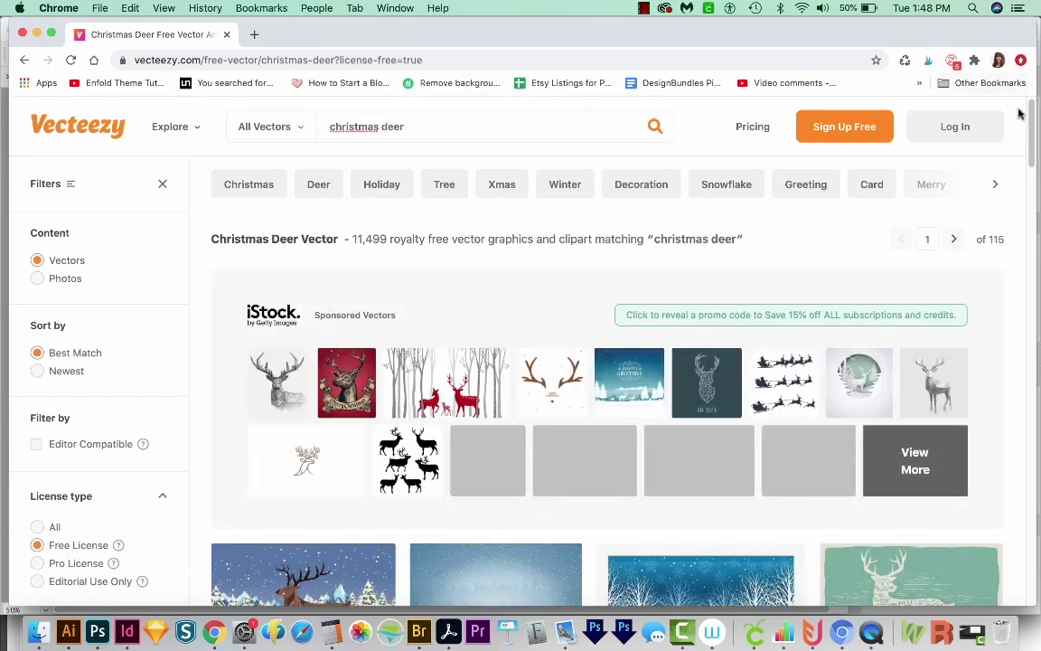
scroll(1036, 135, "down", 3)
left_click_drag(1036, 135, 1035, 147)
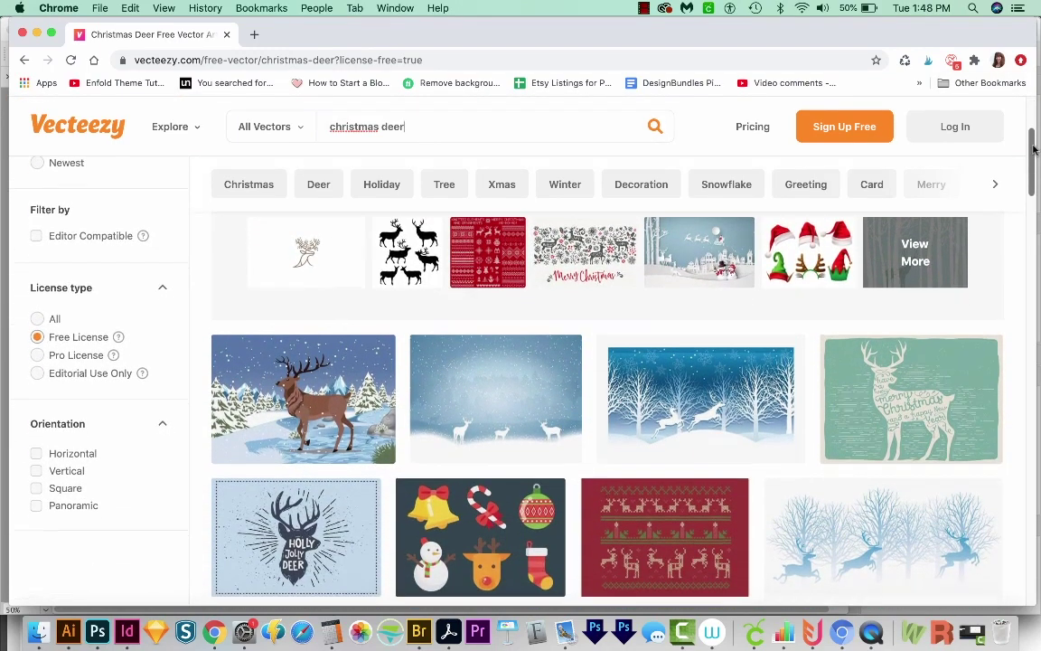
left_click_drag(1035, 150, 1031, 166)
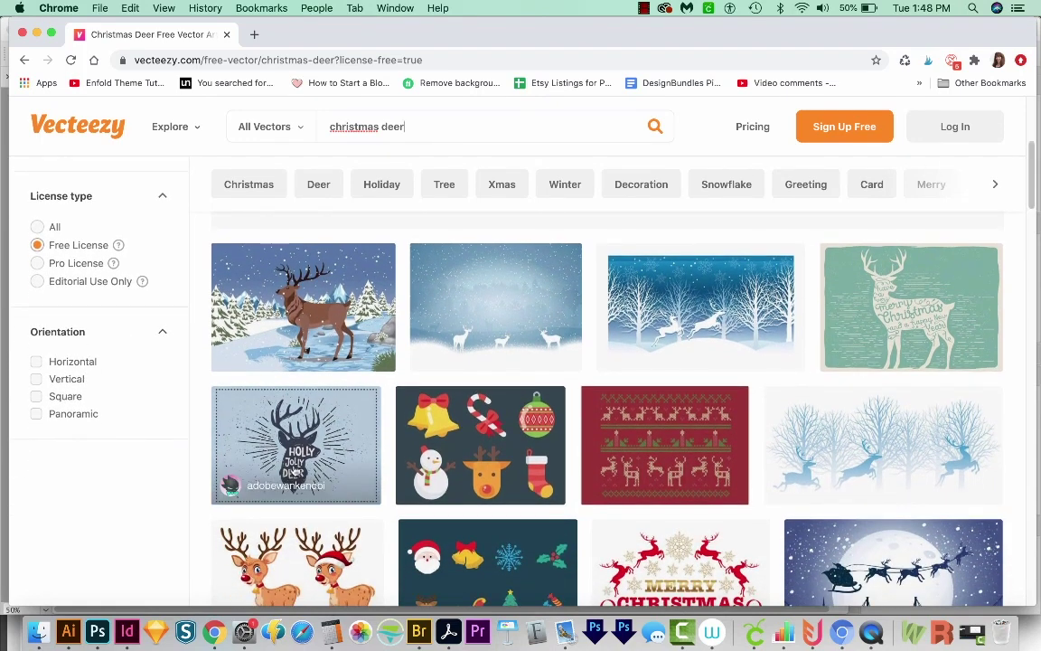
left_click(298, 417)
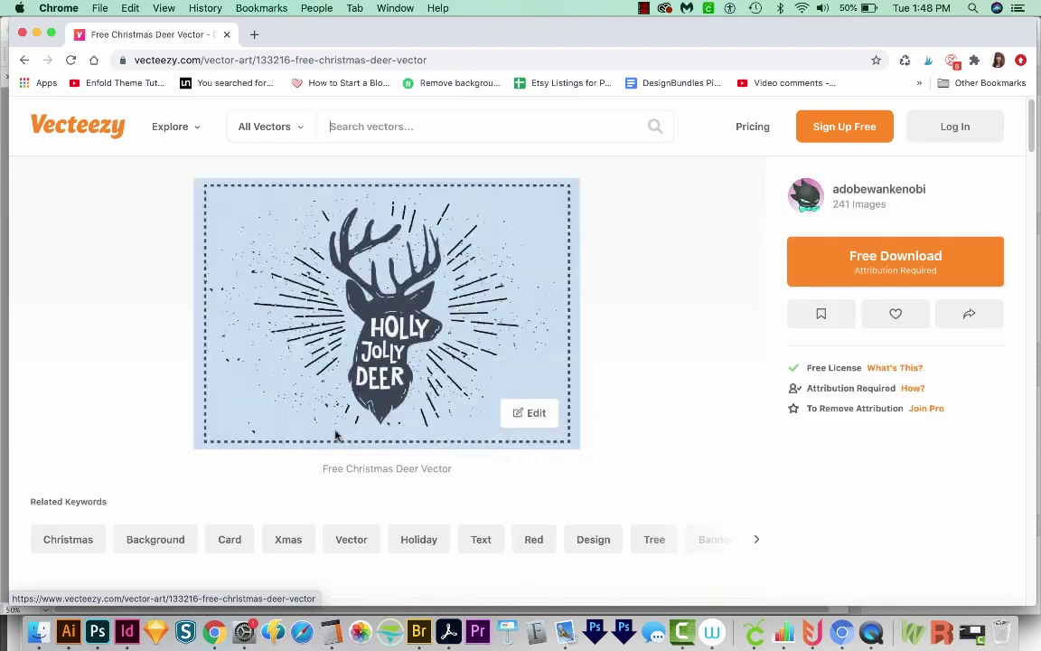
Download the Holly Jolly Deer vector under the free license, skip the sign-up, and show the zip in Finder.
left_click(895, 262)
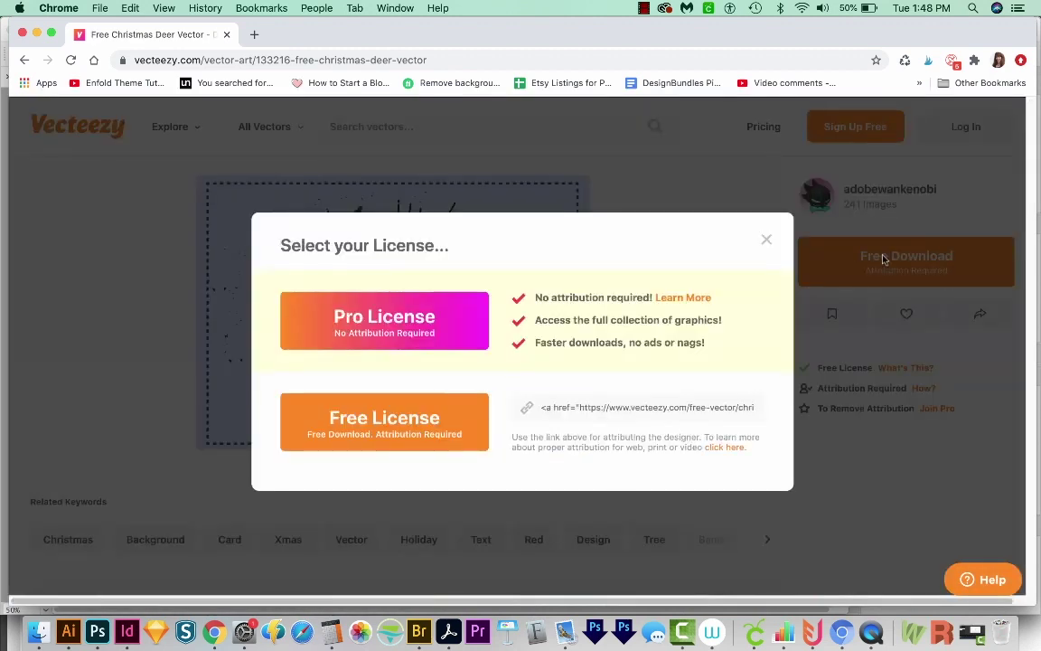
left_click(354, 417)
left_click(715, 138)
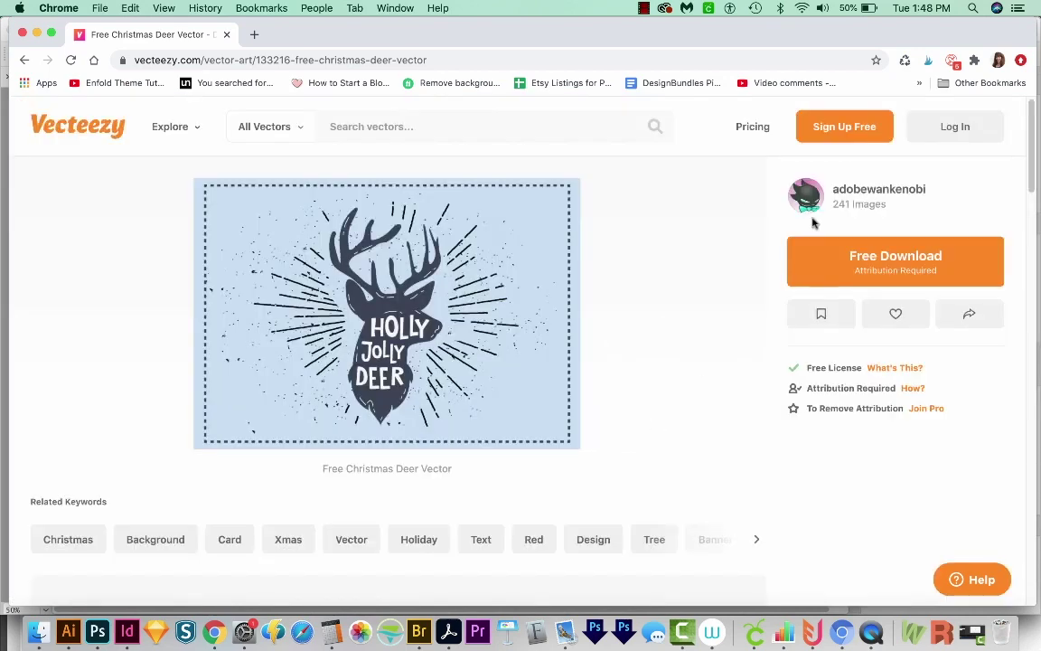
left_click(810, 262)
left_click(411, 425)
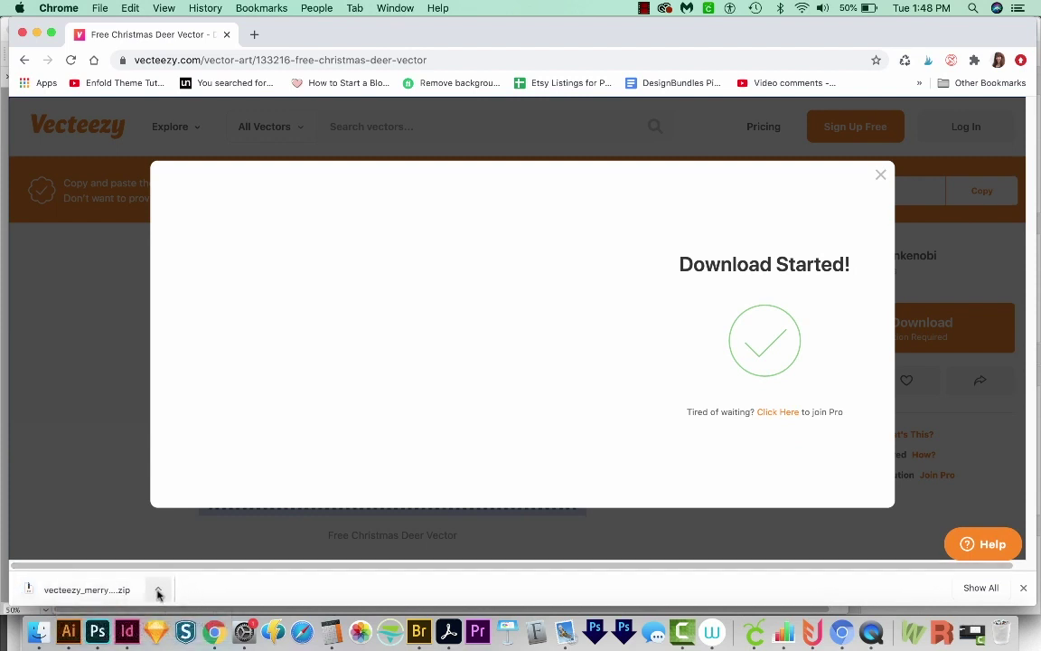
left_click(157, 592)
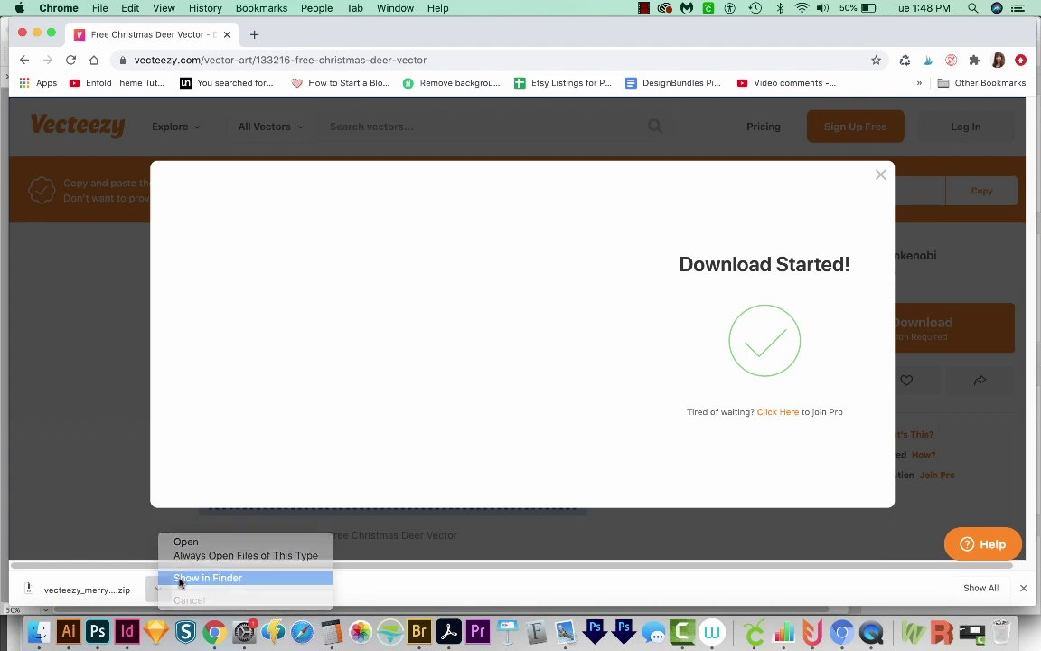
left_click(180, 578)
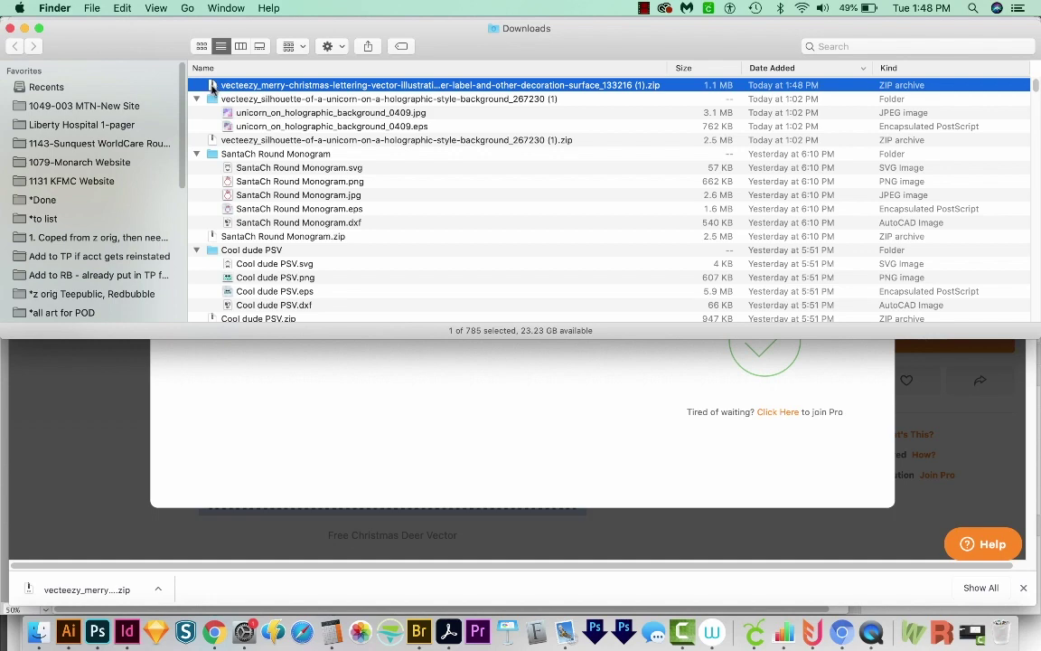
Extract the deer zip, open the vecteezy folder, and drop m_07.ai onto Illustrator in the Dock.
double_click(210, 86)
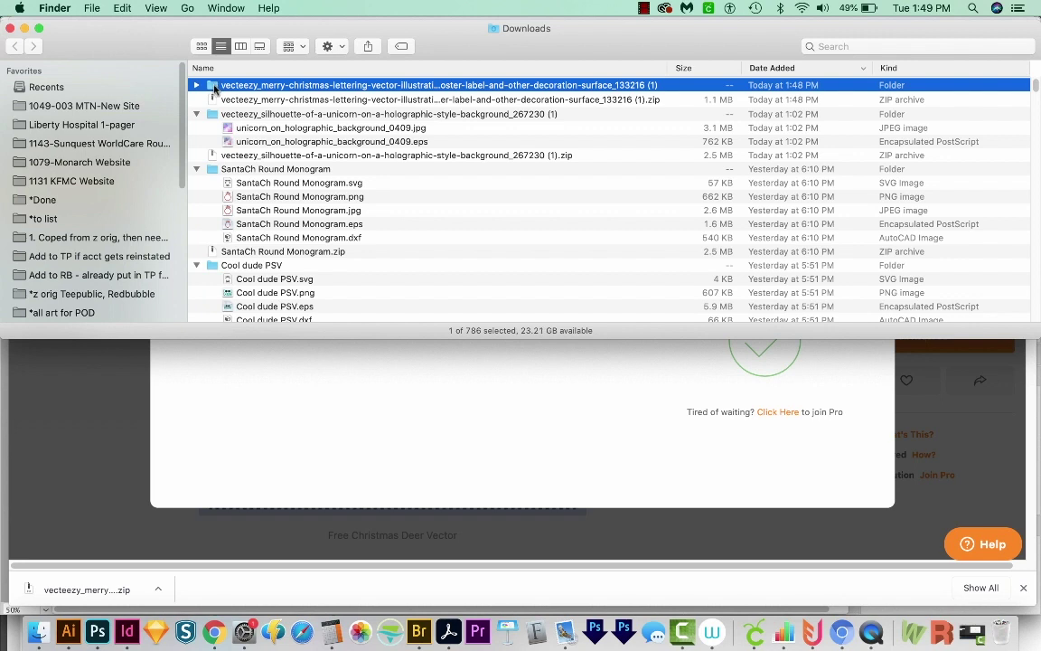
double_click(214, 86)
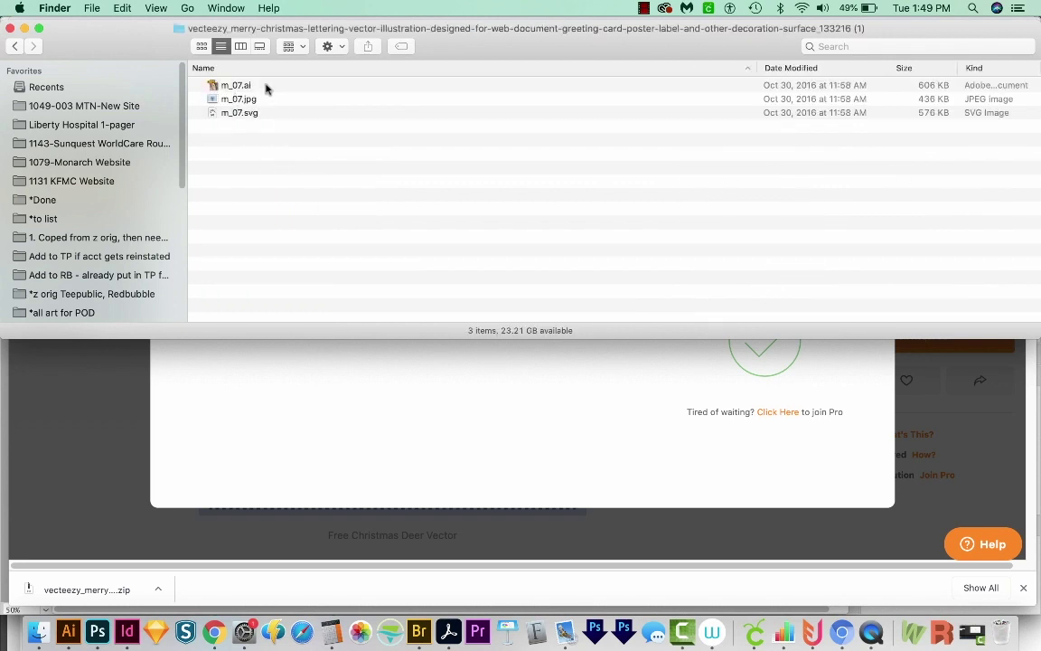
left_click(217, 85)
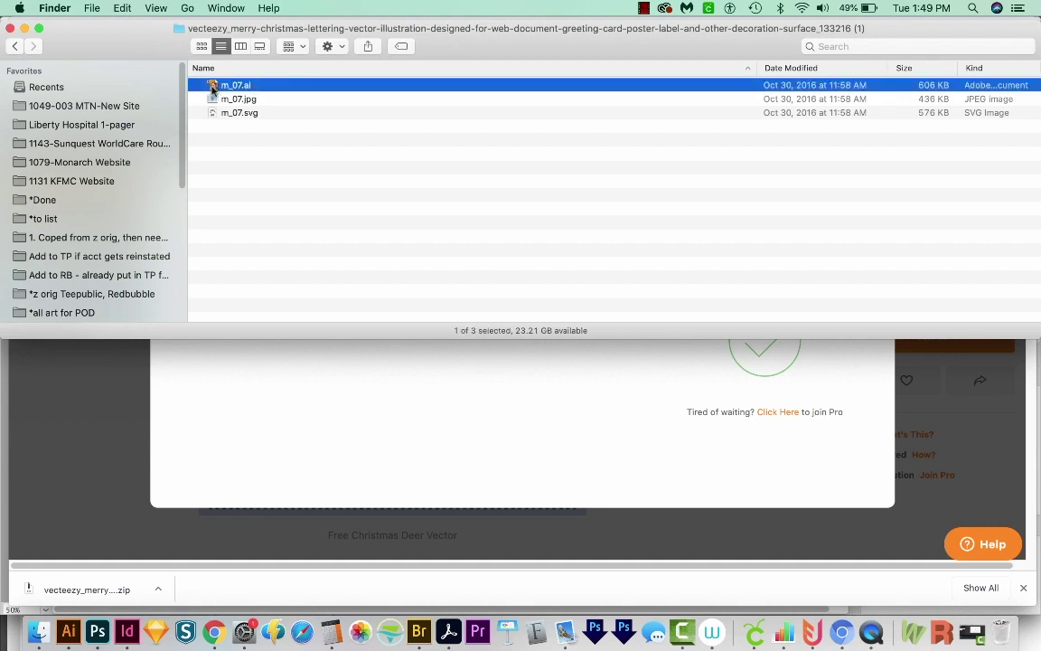
left_click_drag(214, 88, 70, 635)
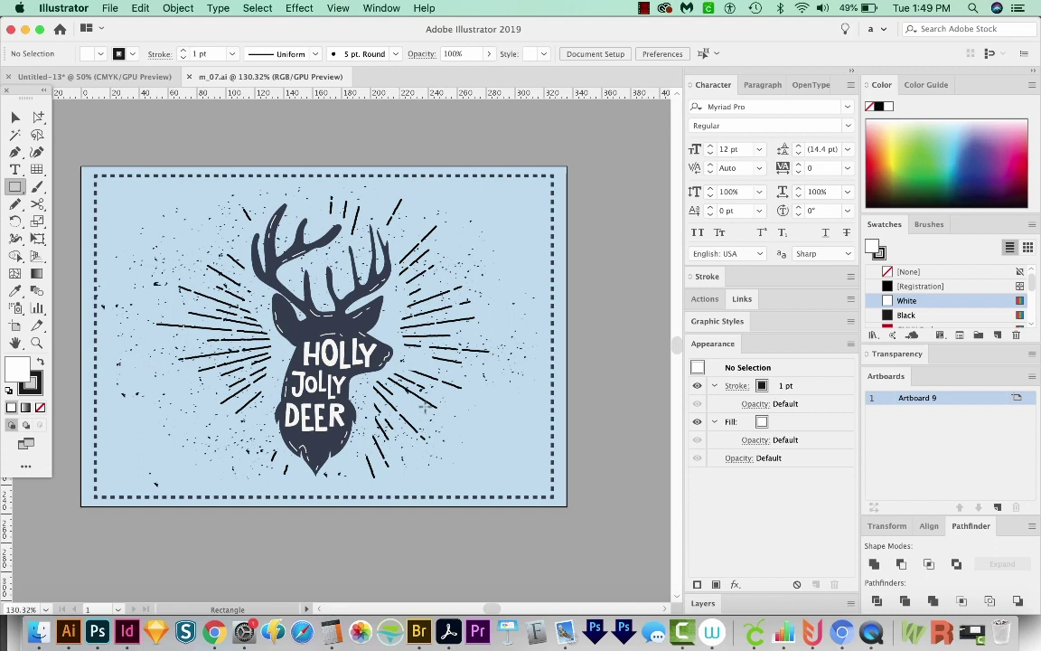
Select the deer head silhouette in m_07.ai and paste it into the Untitled-13 document.
left_click(38, 116)
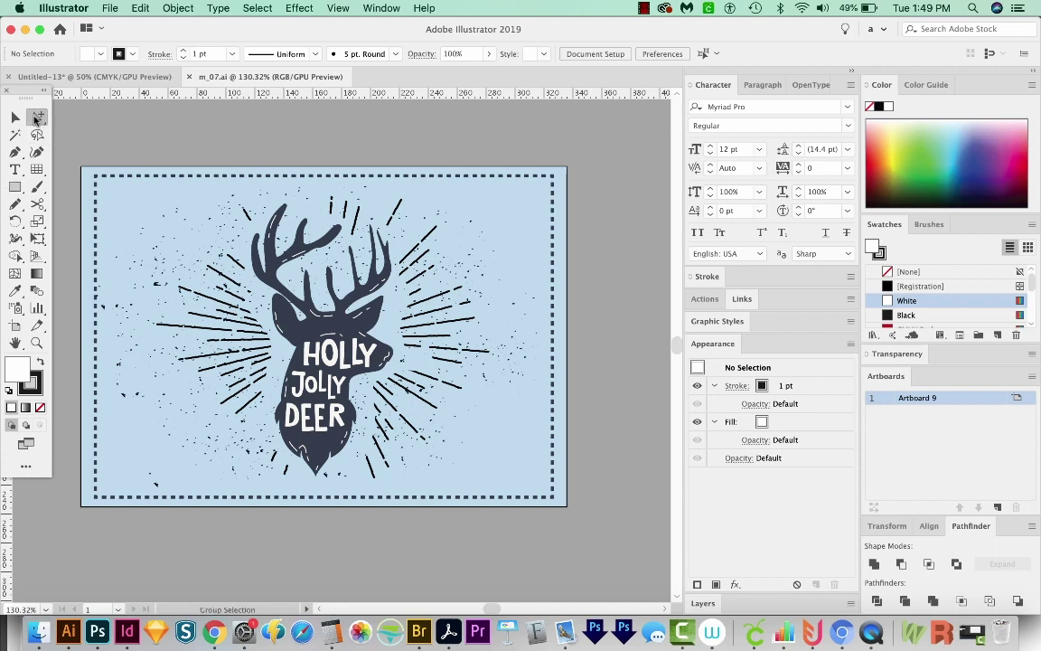
left_click(265, 287)
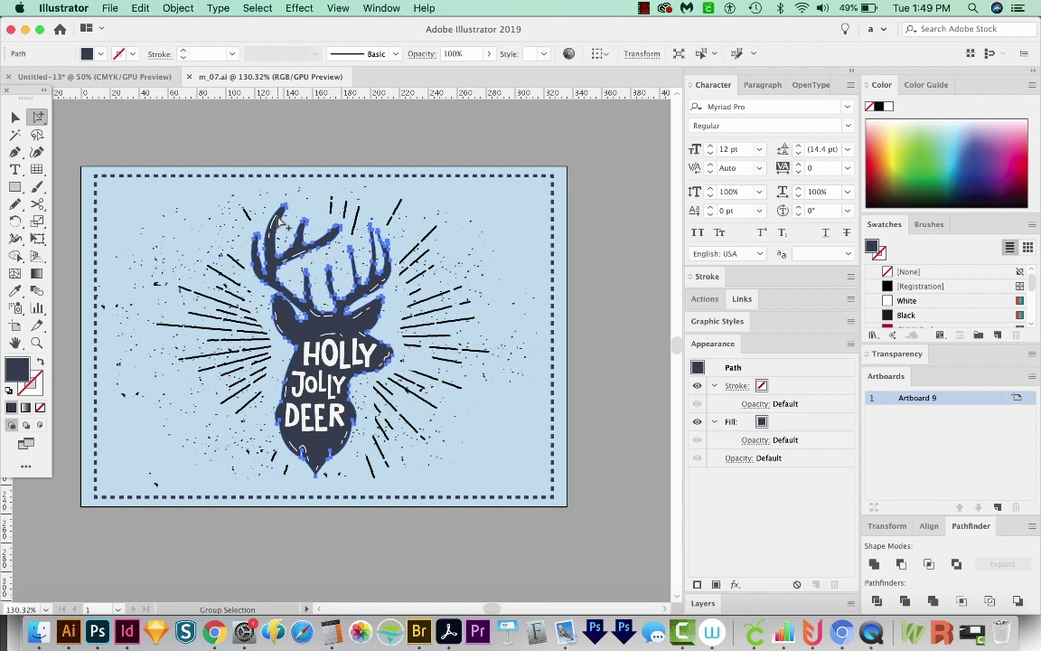
left_click(106, 77)
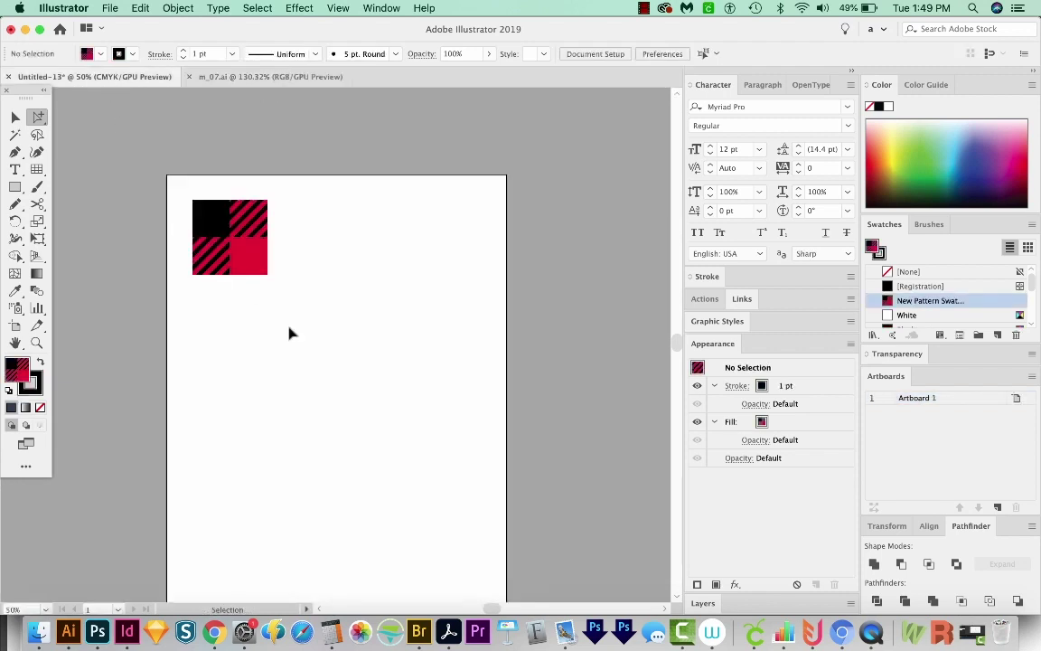
key("ctrl+v")
key("v")
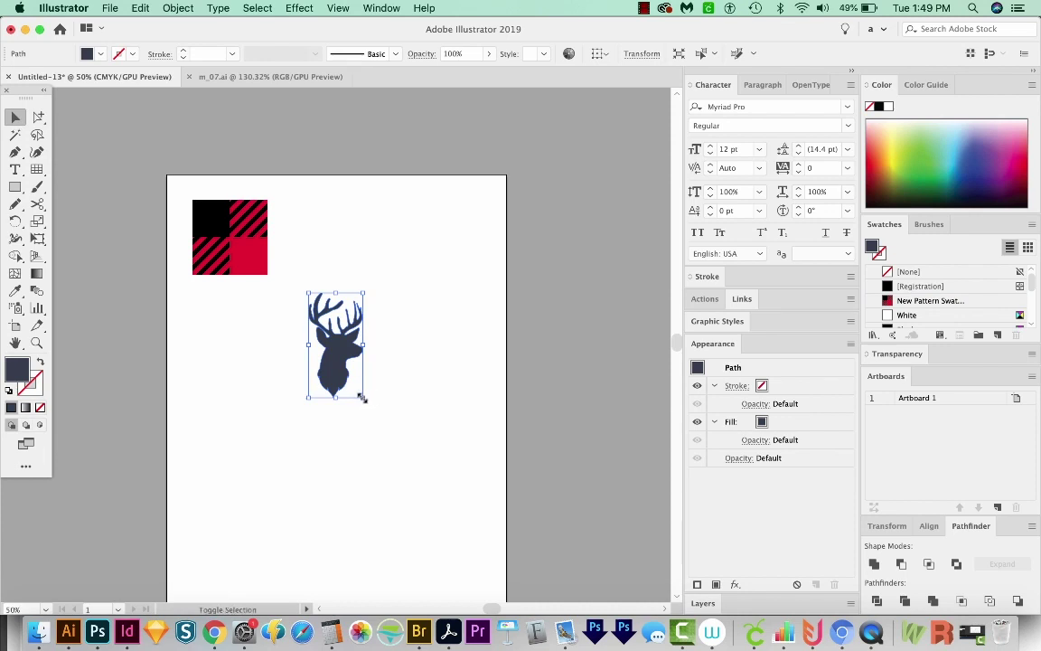
Scale the deer up to fill most of the page, then add the plaid square as a new pattern swatch.
left_click_drag(363, 398, 530, 499)
left_click_drag(468, 310, 468, 311)
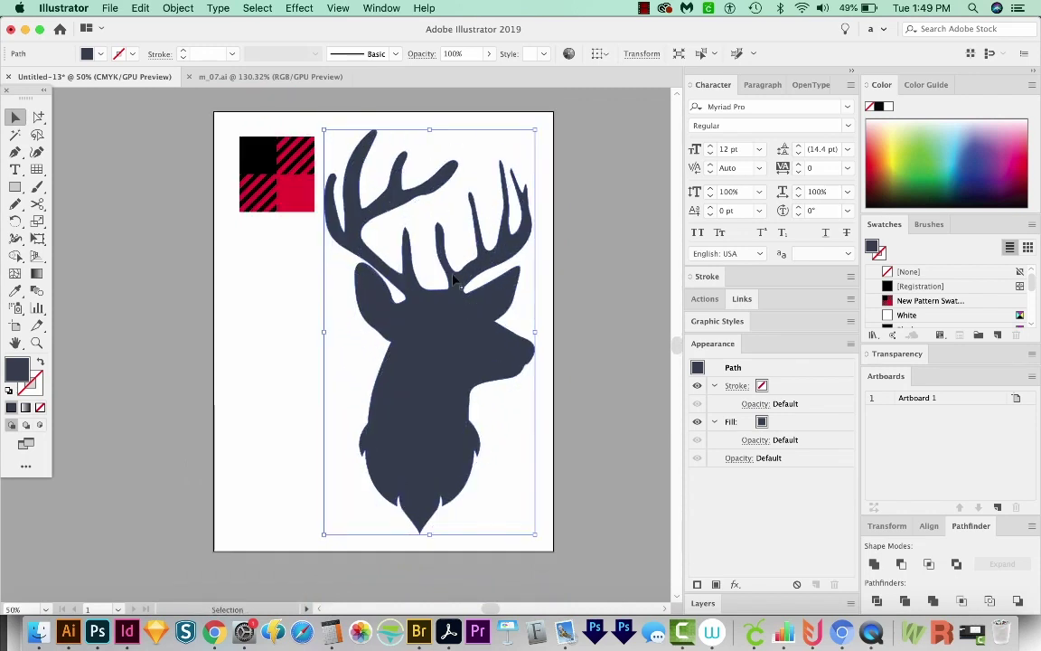
left_click_drag(232, 155, 316, 214)
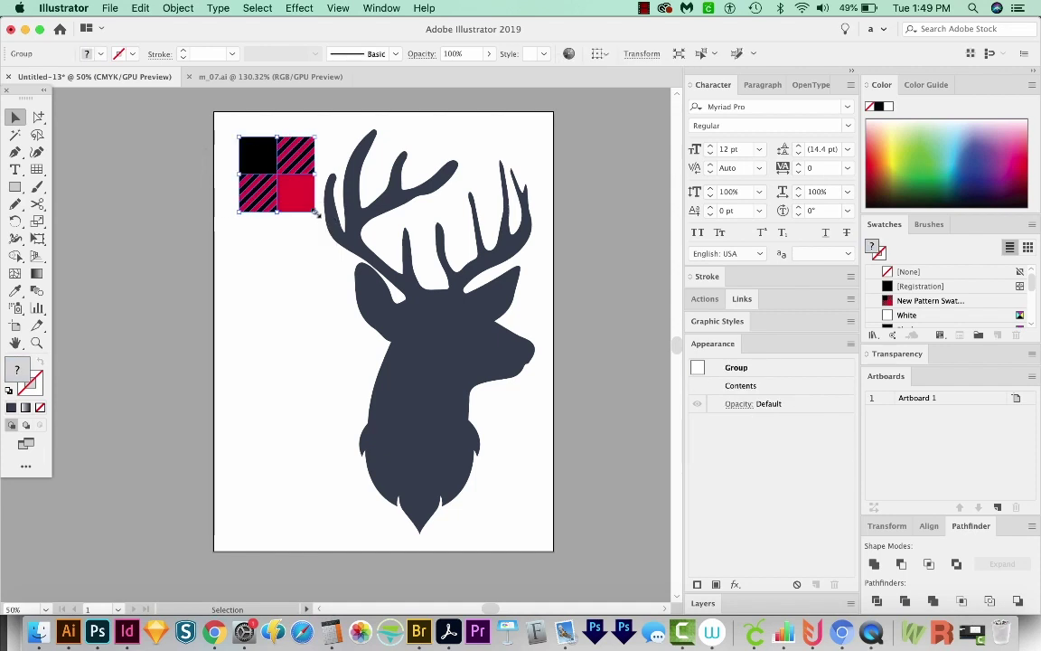
left_click_drag(315, 214, 890, 301)
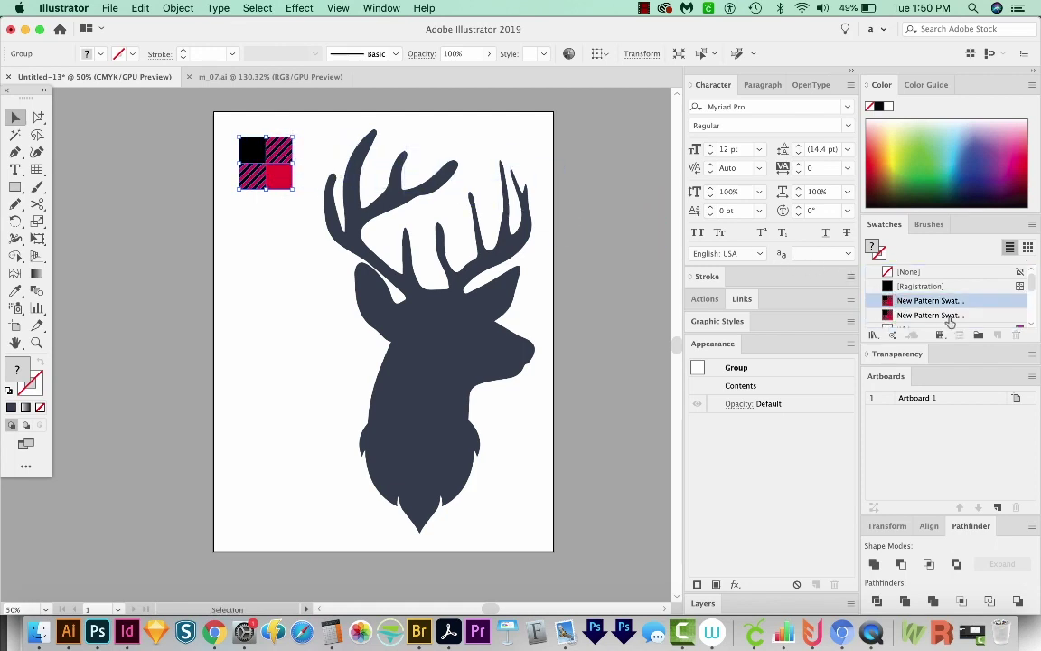
Select the deer silhouette and apply the new plaid pattern swatch as its fill.
key("super+shift+a")
left_click(481, 377)
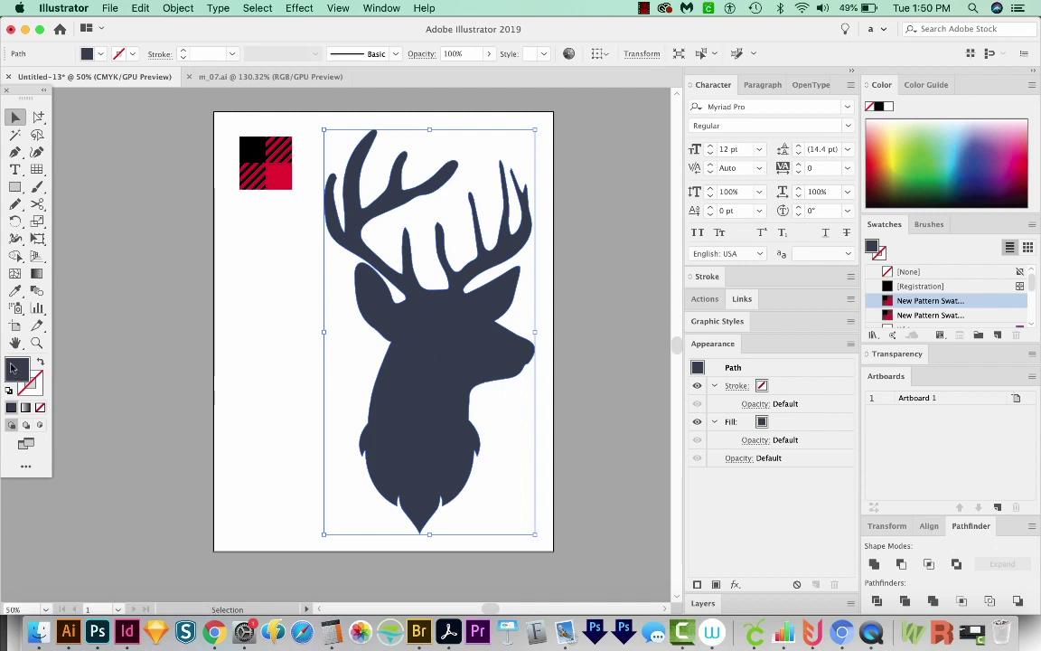
left_click(911, 303)
left_click(513, 395)
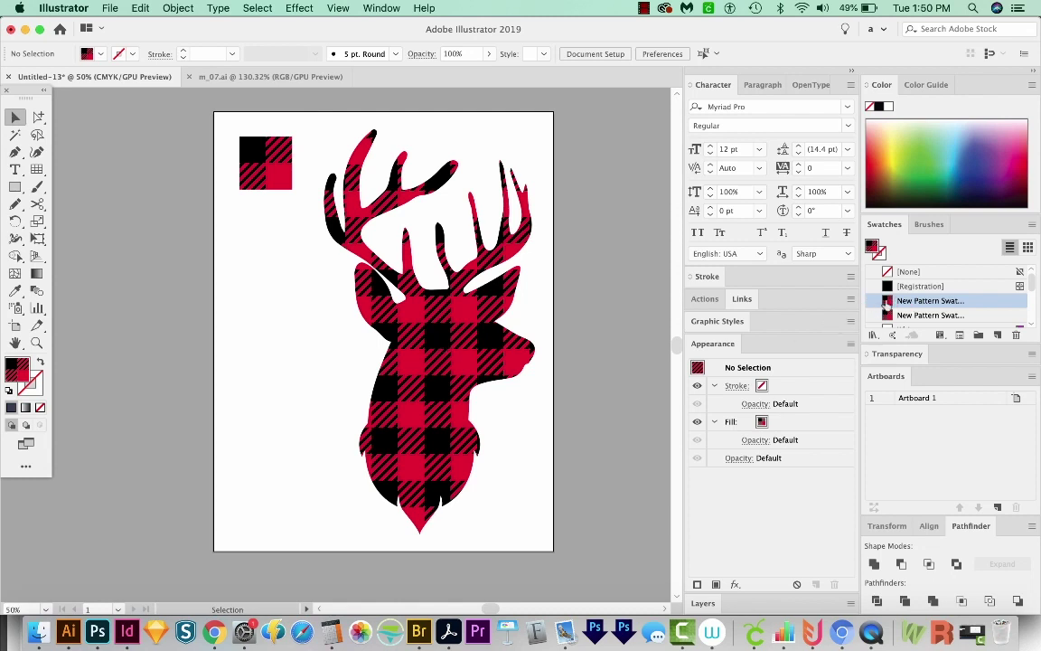
Place the plaid tile on the artboard, shrink it, and use the small tile as the pattern swatch.
left_click_drag(885, 303, 237, 420)
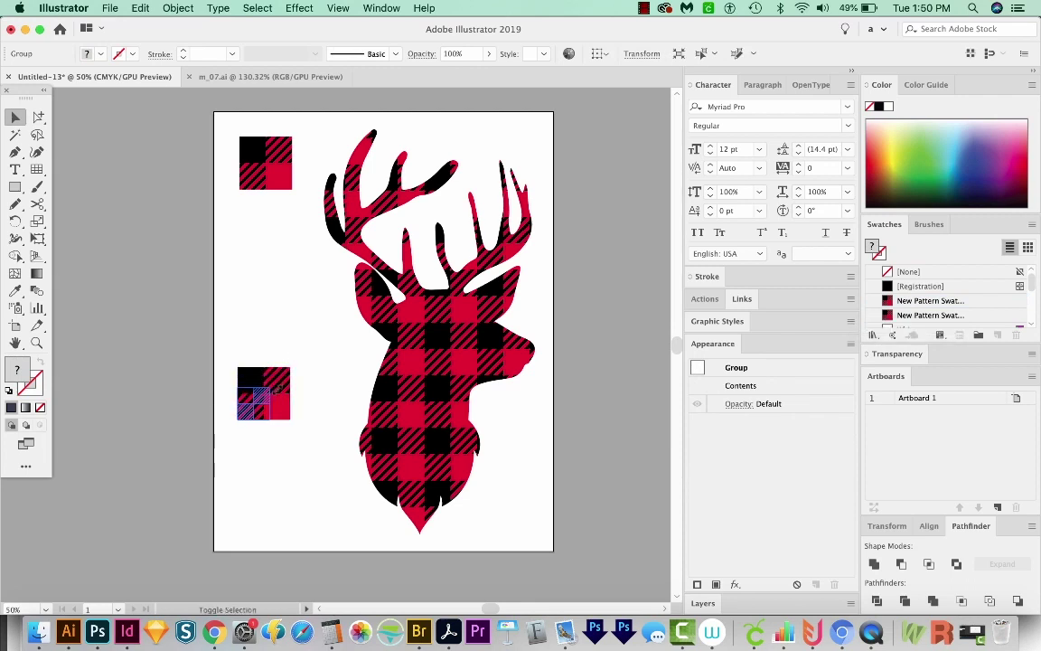
left_click_drag(276, 387, 903, 304)
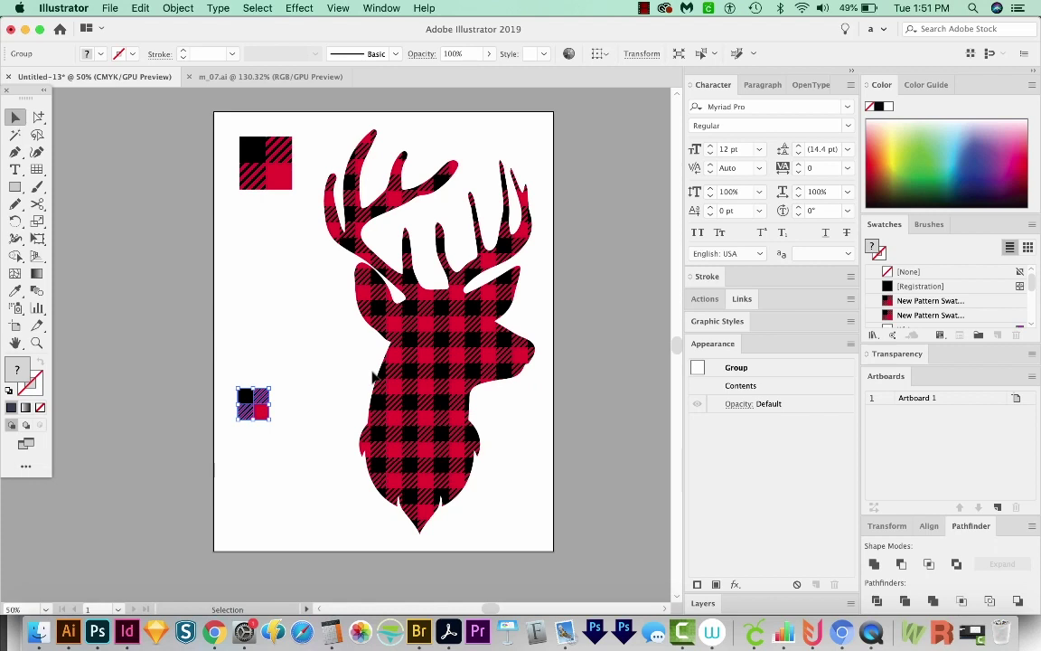
left_click(445, 369)
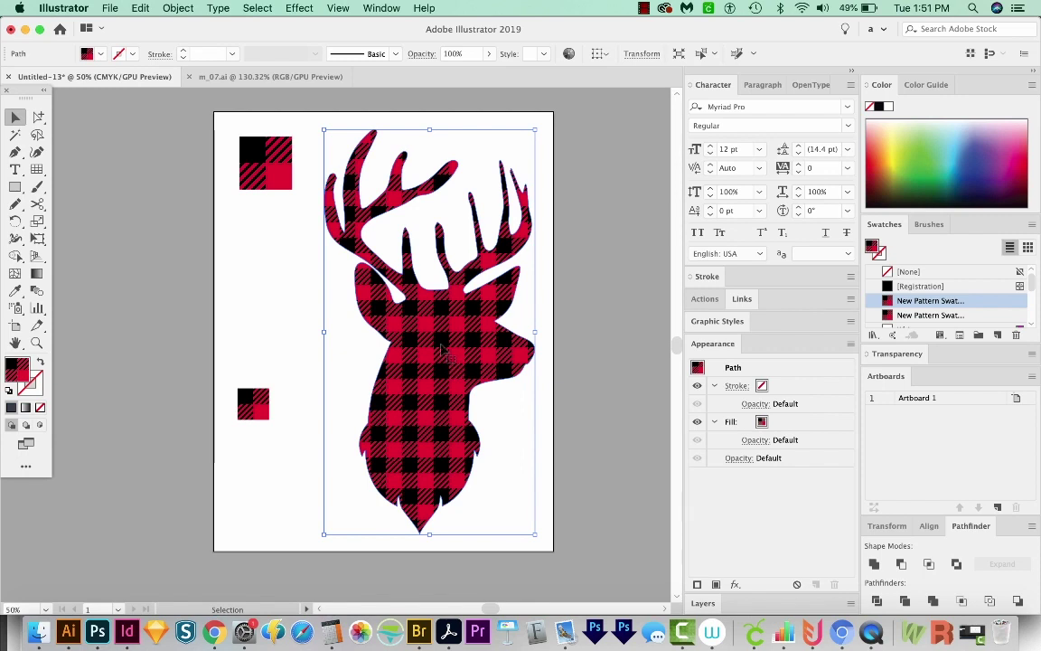
Offset the plaid inside the deer and rotate only the pattern to a slight diagonal tilt.
left_click_drag(404, 327, 444, 364)
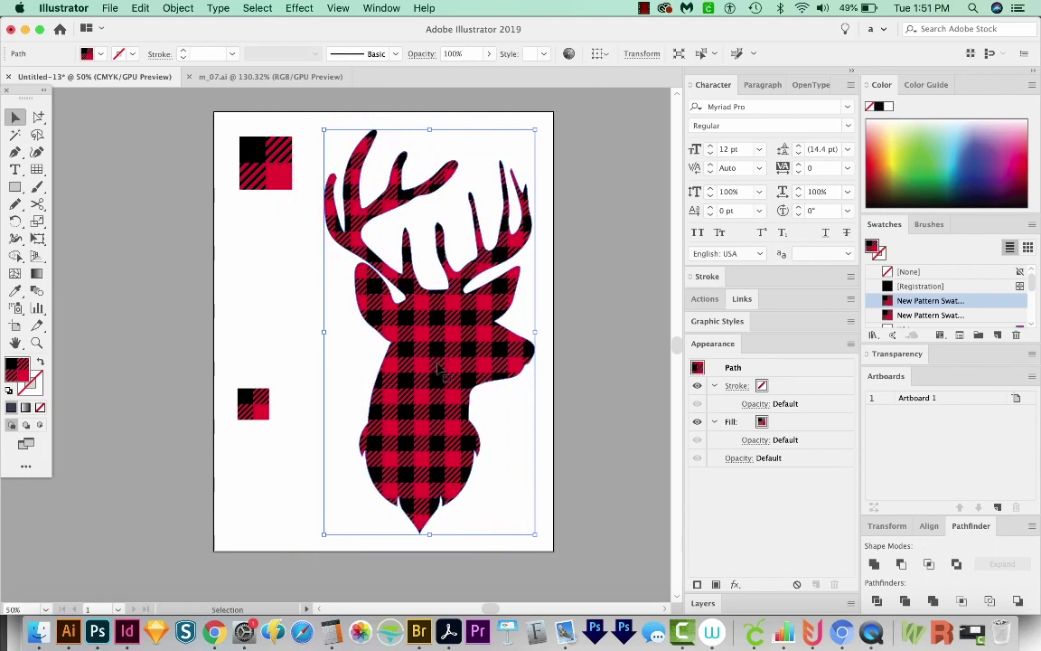
key("r")
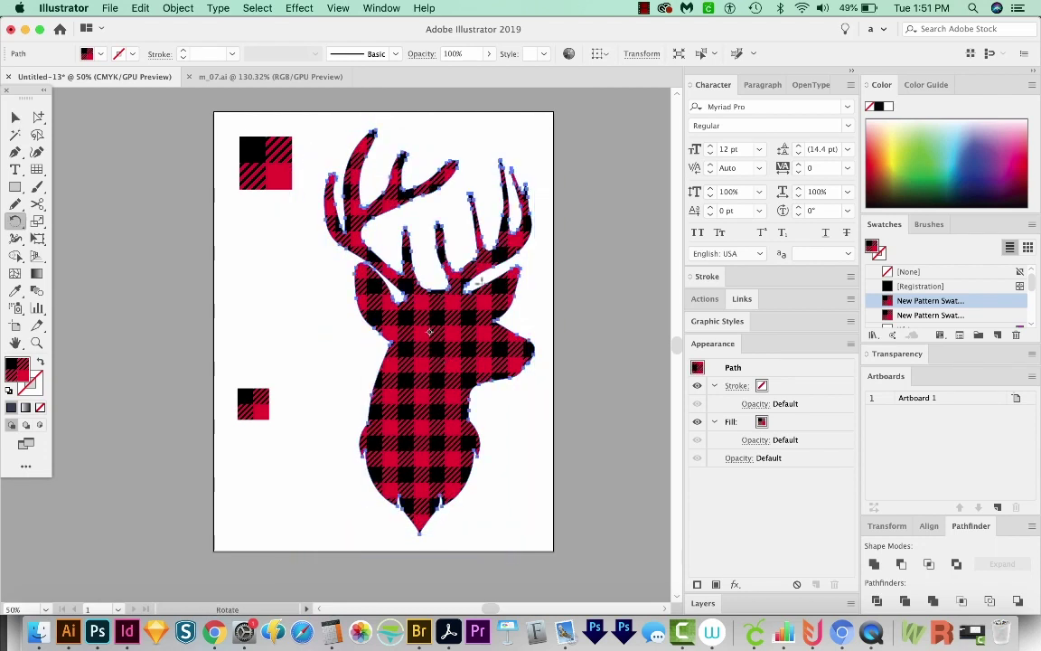
mouse_move(516, 257)
left_mouse_down()
mouse_move(555, 309)
mouse_move(520, 265)
mouse_move(534, 268)
mouse_move(530, 276)
mouse_move(517, 263)
mouse_move(524, 279)
left_mouse_up()
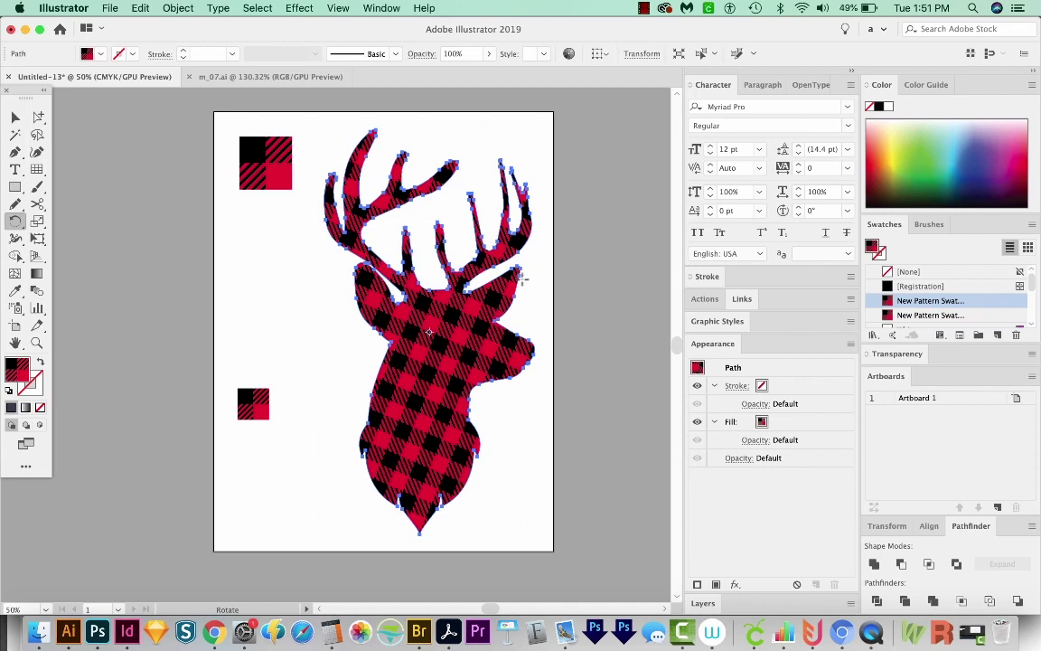